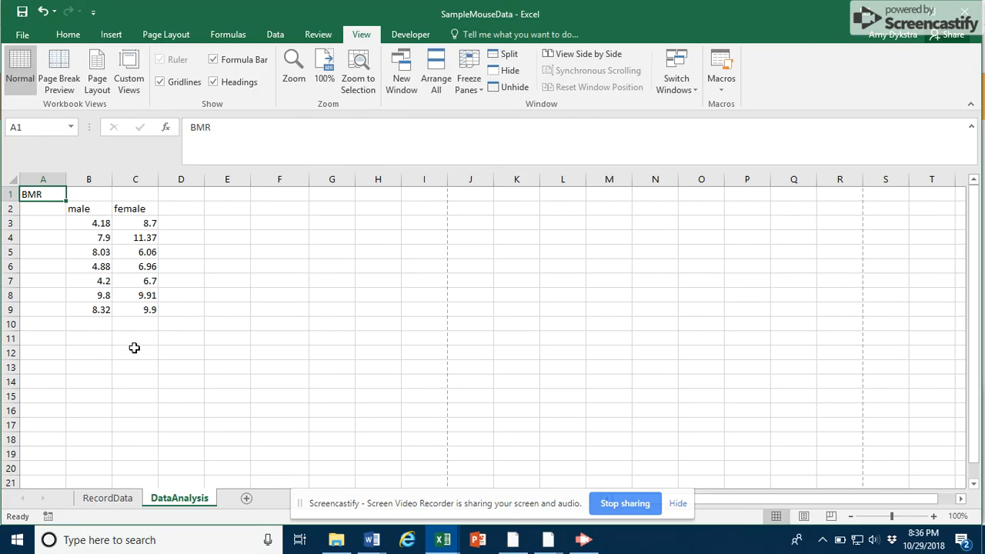
Label cell A11 below the BMR data as "mean"
left_click(37, 340)
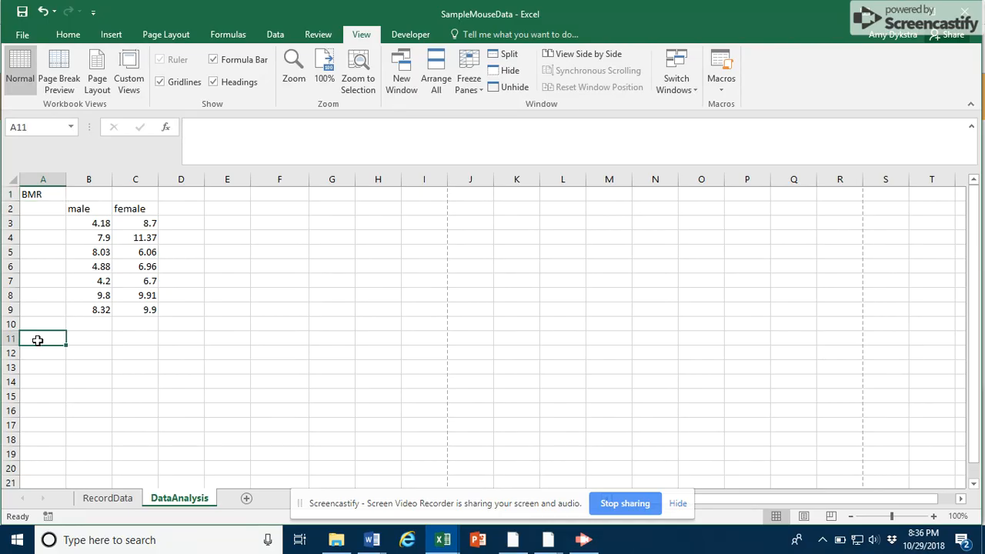
type("mea")
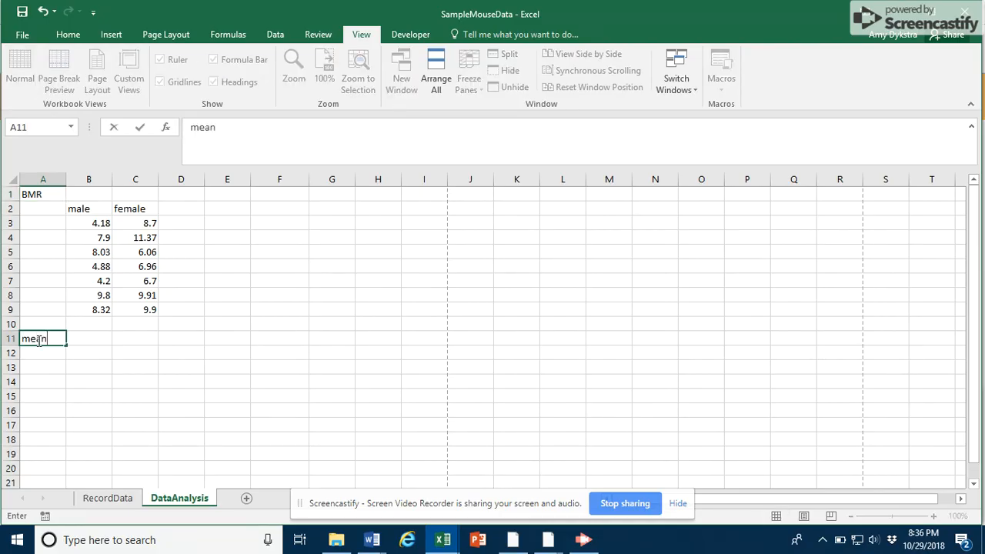
type("n")
key("Tab")
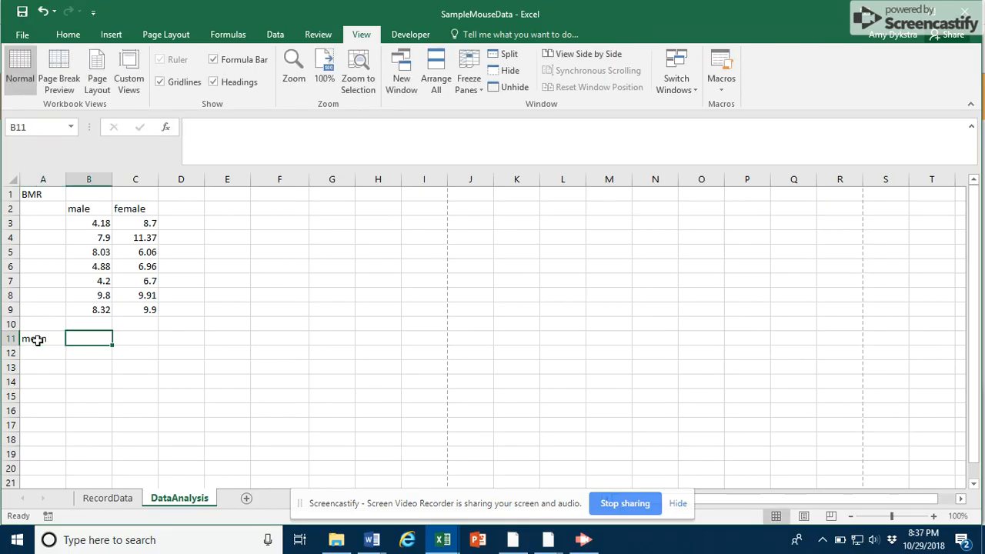
Calculate the male mean in B11 with the AVERAGE function over B3:B9
type("=")
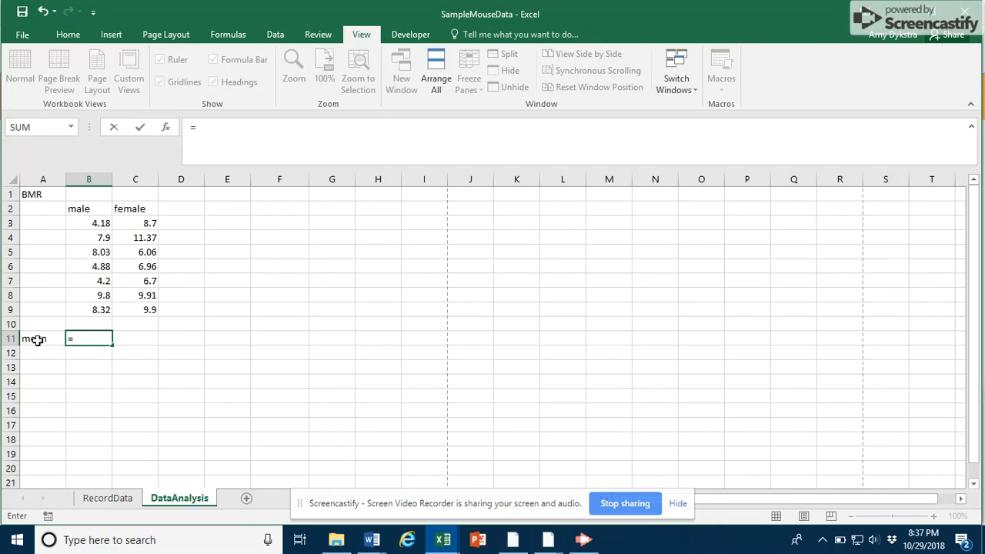
type("avera")
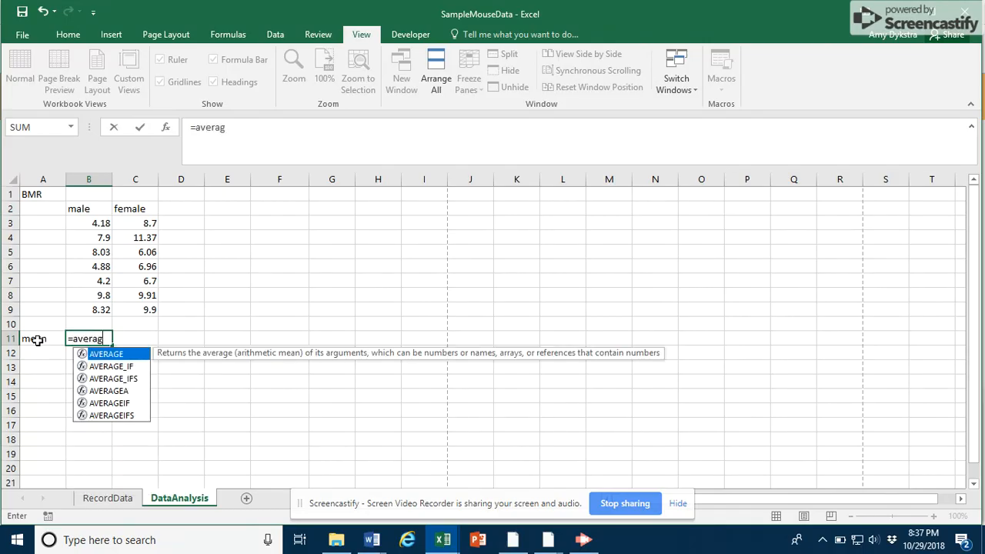
type("g")
double_click(96, 354)
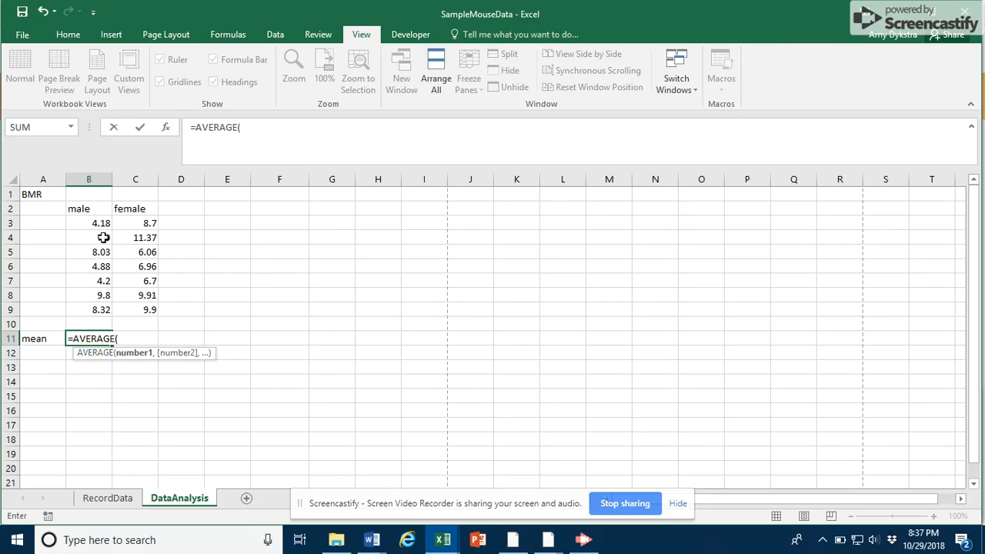
left_click_drag(94, 223, 99, 305)
type(")")
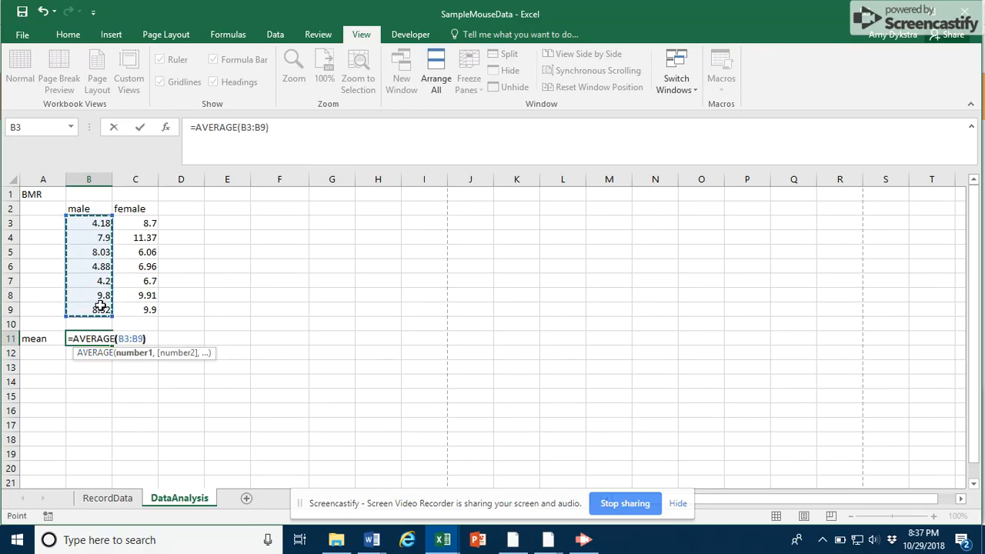
key("Return")
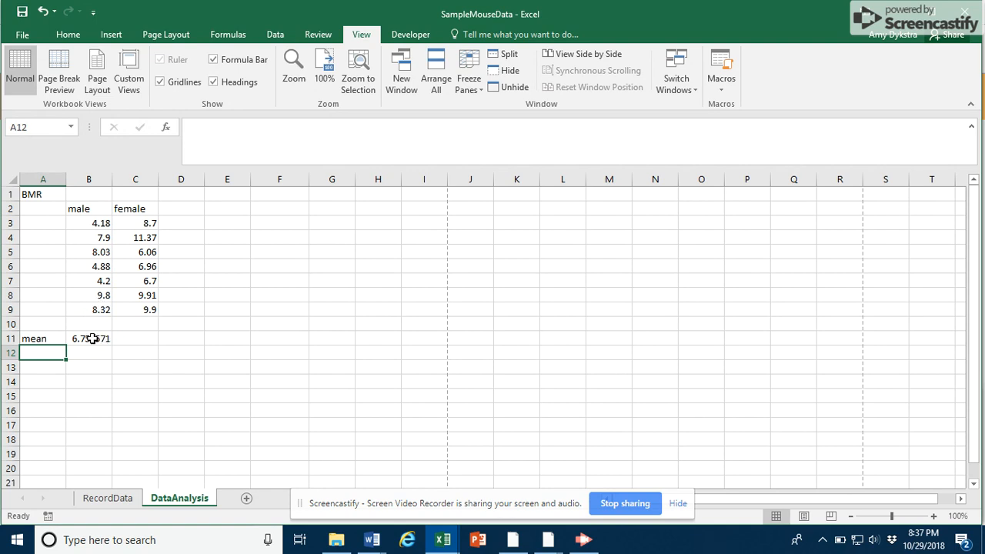
Format the male mean in B11 to two decimal places and fill its formula across to C11 for the females
left_click(97, 337)
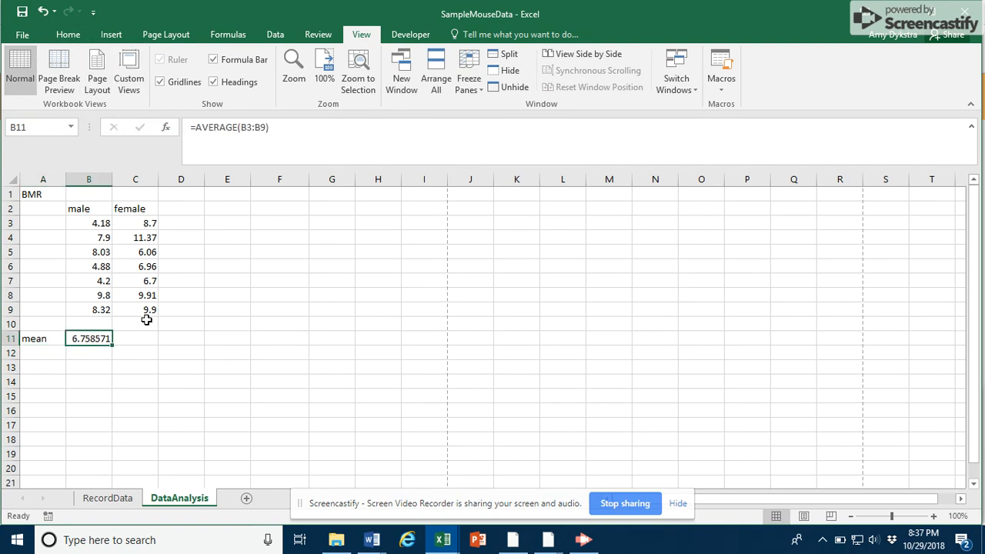
left_click(69, 35)
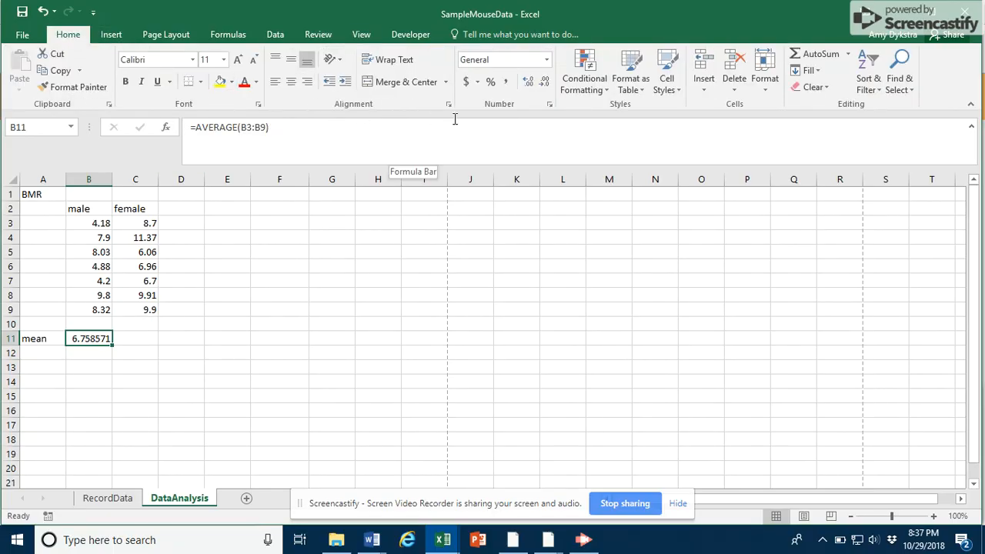
left_click(527, 83)
left_click(546, 83)
left_click(548, 83)
left_click(548, 83)
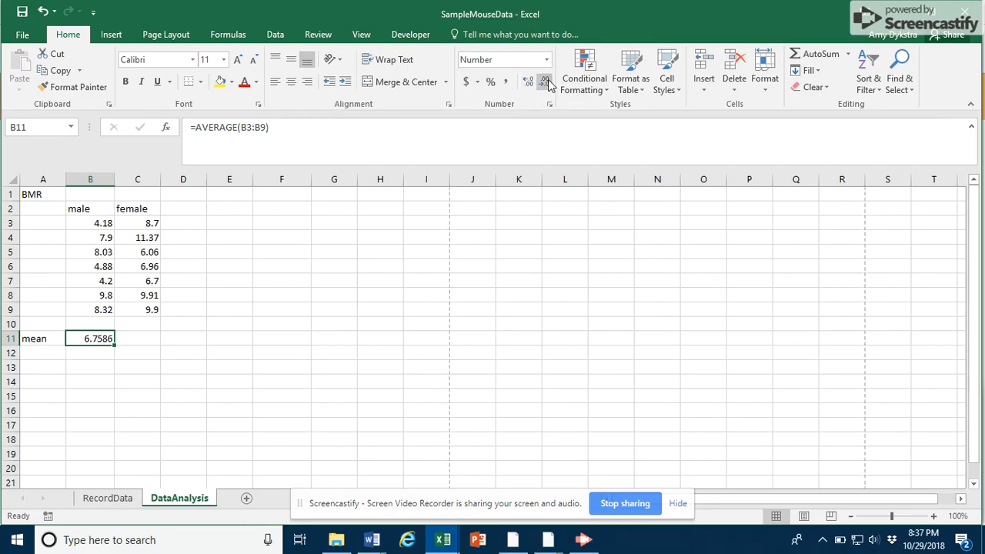
left_click(548, 83)
left_click_drag(115, 347, 150, 348)
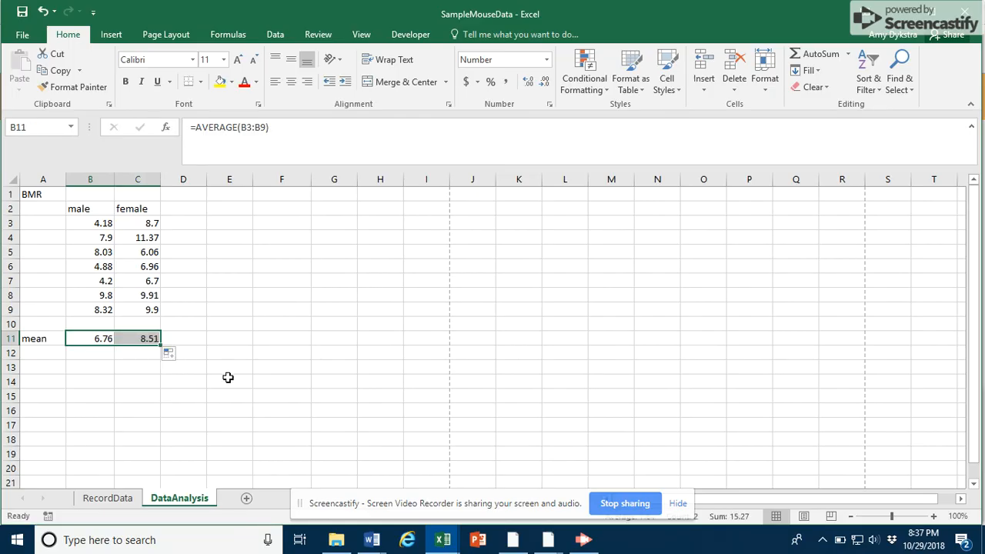
Start the Data Analysis tool "t-Test: Two-Sample Assuming Unequal Variances"
left_click(186, 338)
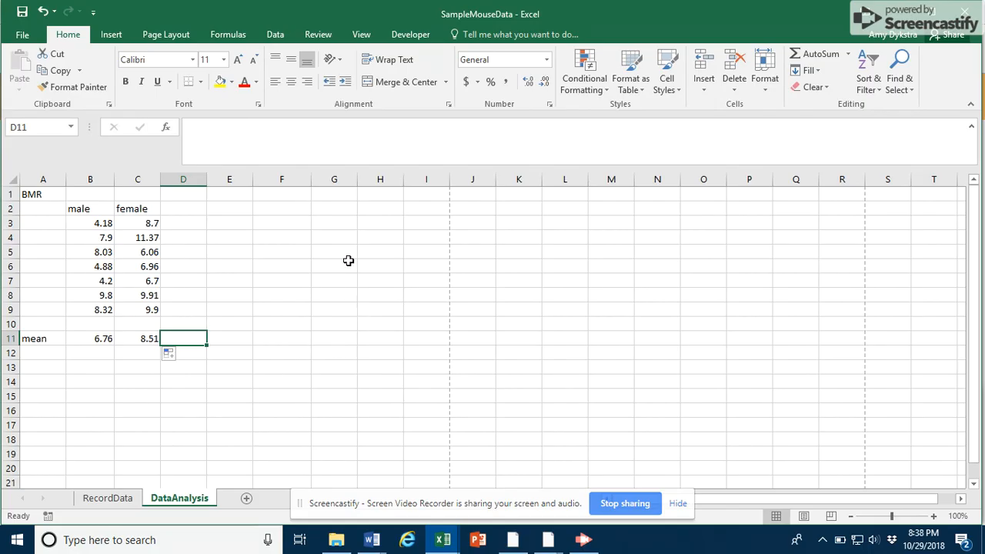
left_click(278, 35)
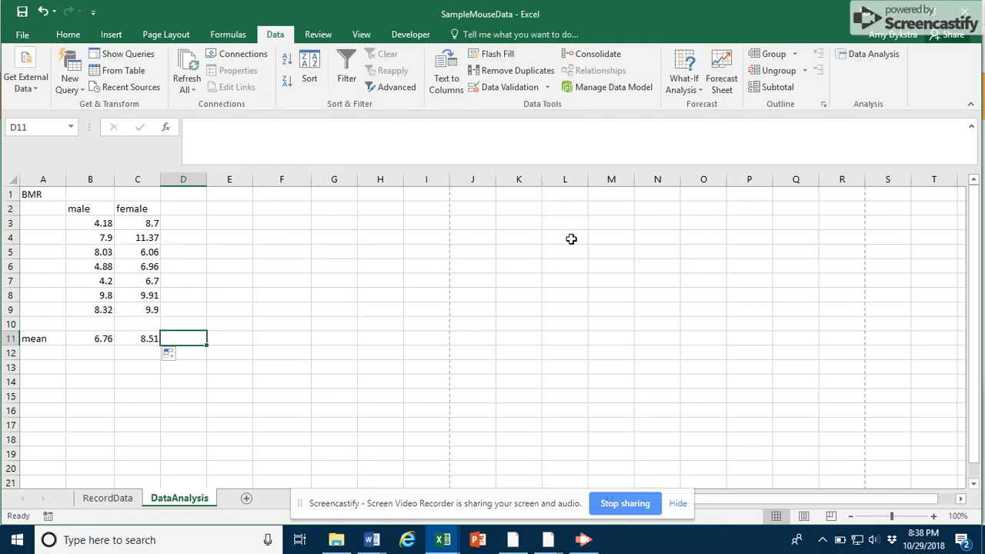
left_click(881, 60)
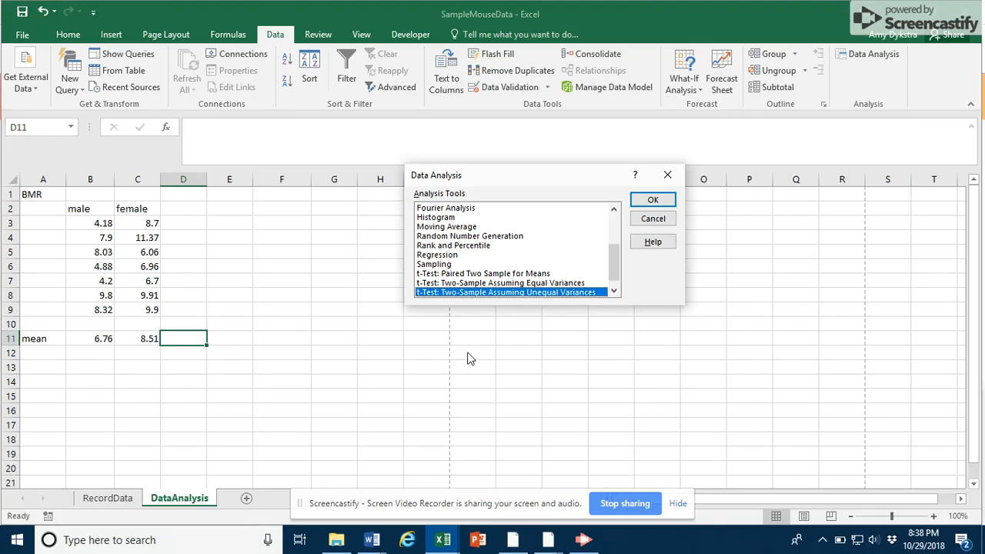
left_click(651, 199)
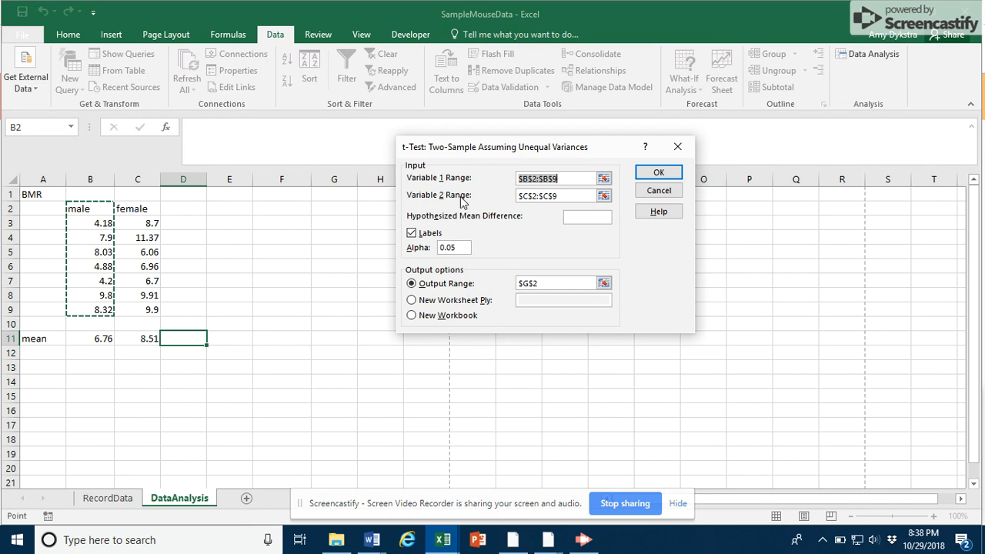
Set the t-test's Variable 1 range to B2:B9 and its Variable 2 range to C2:C9, including the labels
left_click(605, 179)
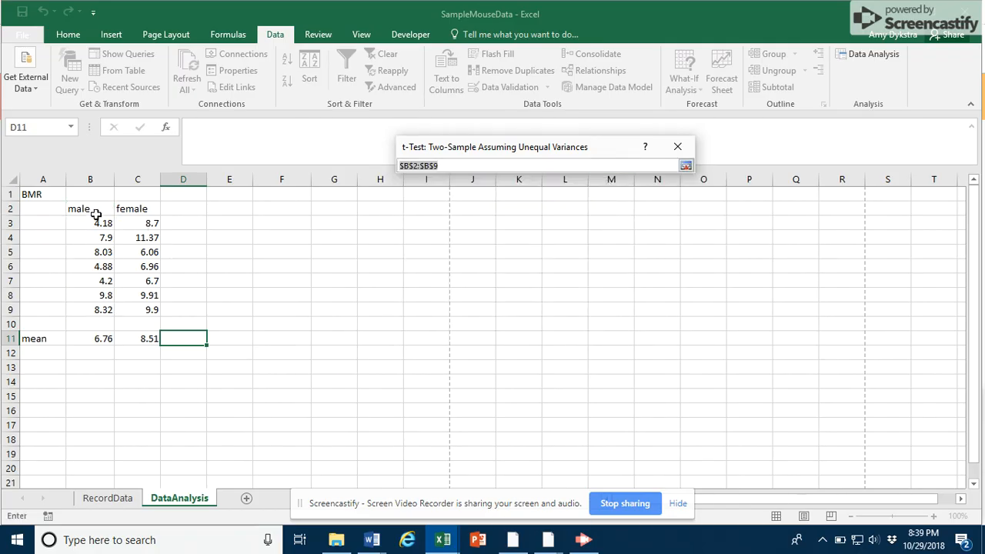
left_click_drag(97, 209, 101, 310)
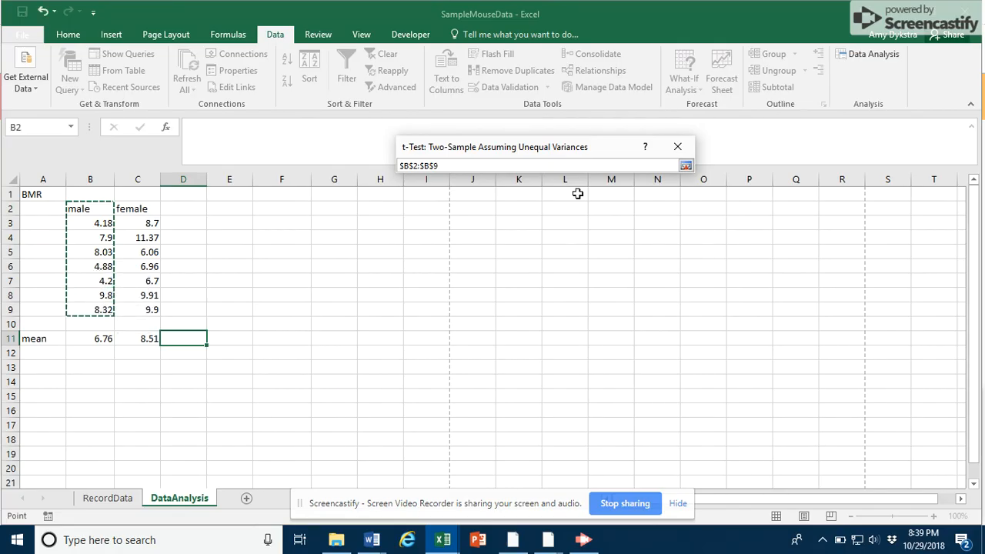
left_click(686, 167)
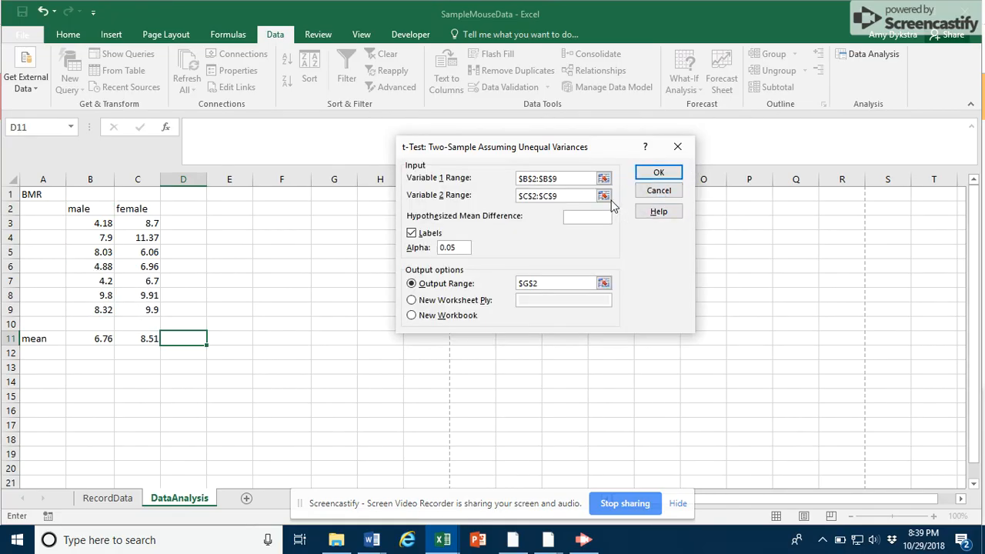
left_click(608, 194)
left_click_drag(146, 208, 147, 311)
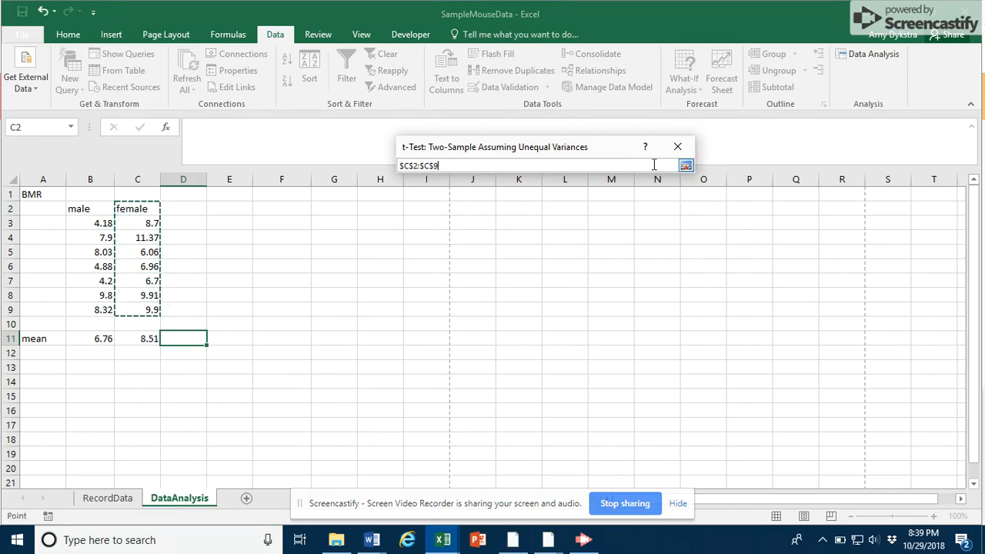
left_click(686, 167)
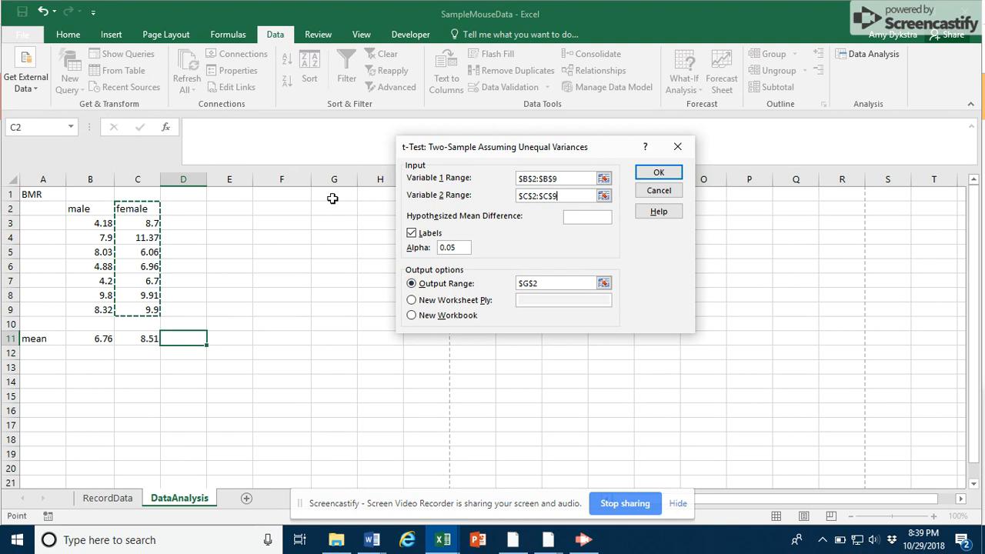
Run the t-test with its output range starting at F2 and widen column F to fit the result labels
left_click(604, 285)
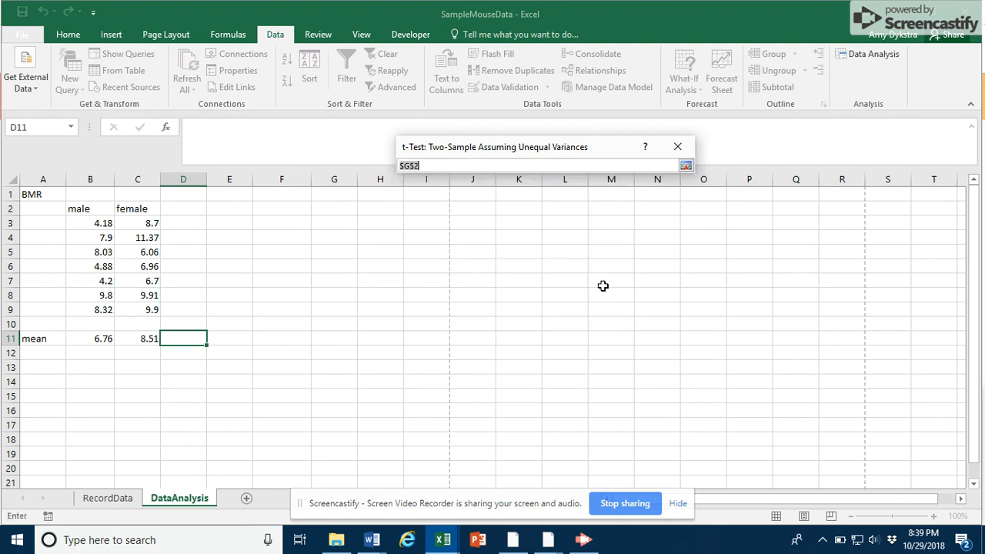
left_click(295, 211)
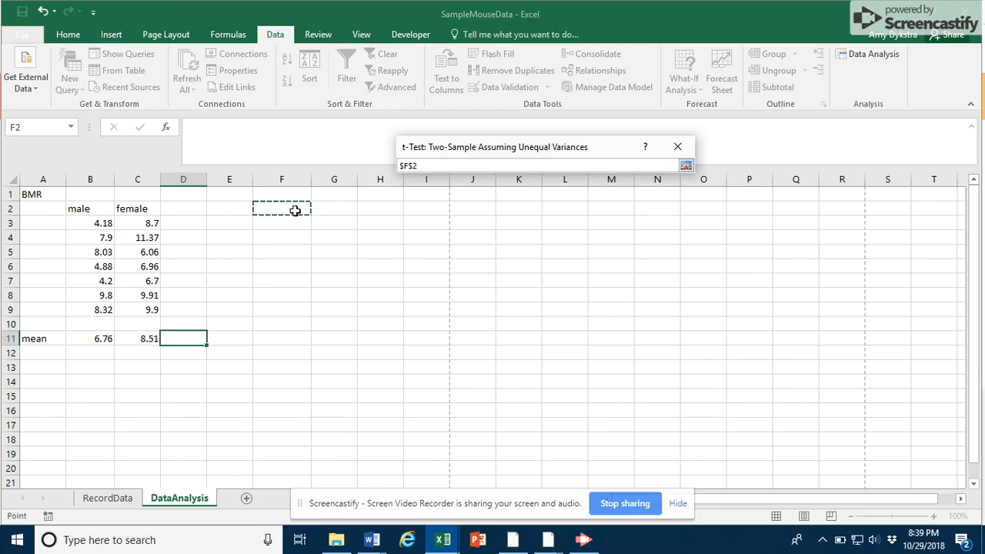
left_click(686, 165)
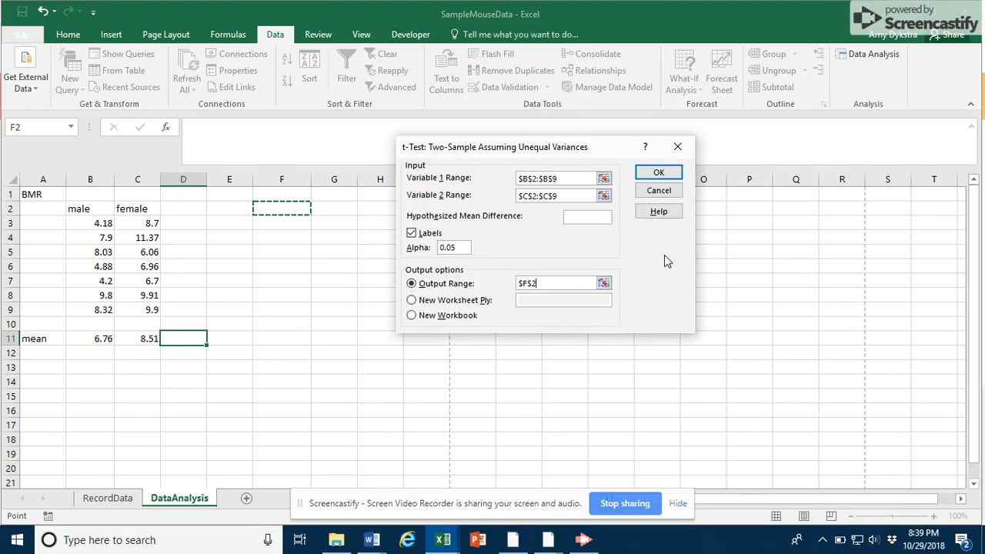
left_click(655, 174)
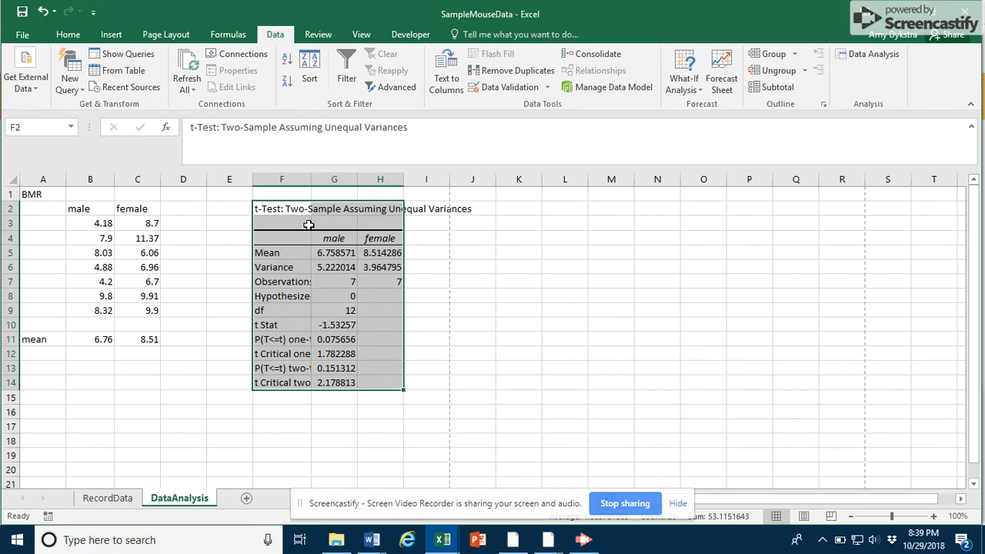
left_click_drag(310, 178, 312, 178)
left_click_drag(346, 183, 386, 183)
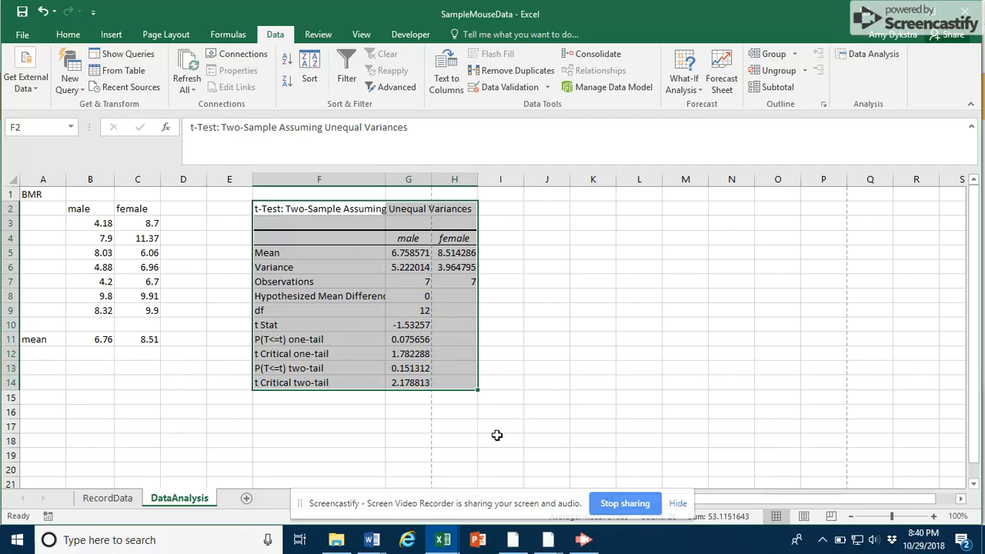
Examine the t Stat and the one-tail and two-tail P values in the t-test results
left_click(419, 326)
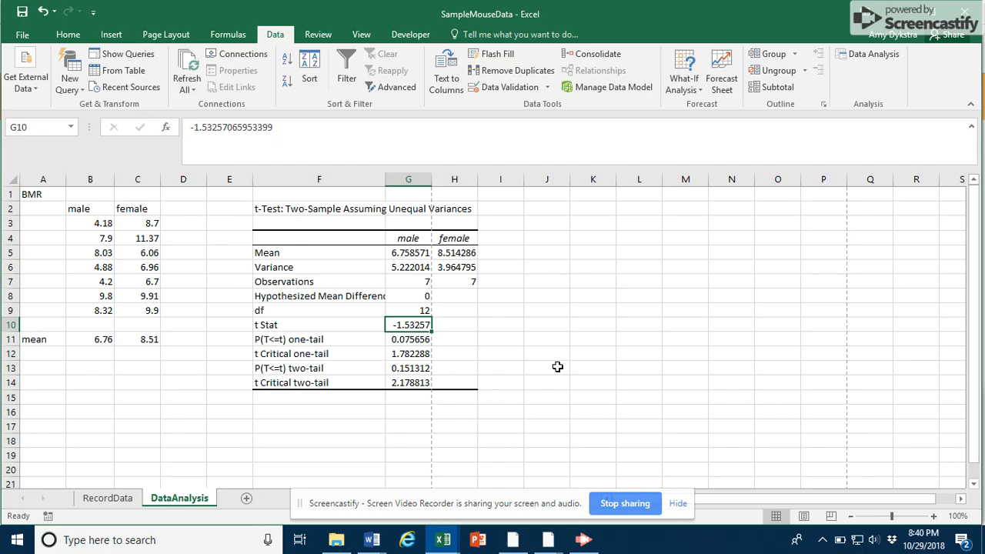
left_click(402, 339)
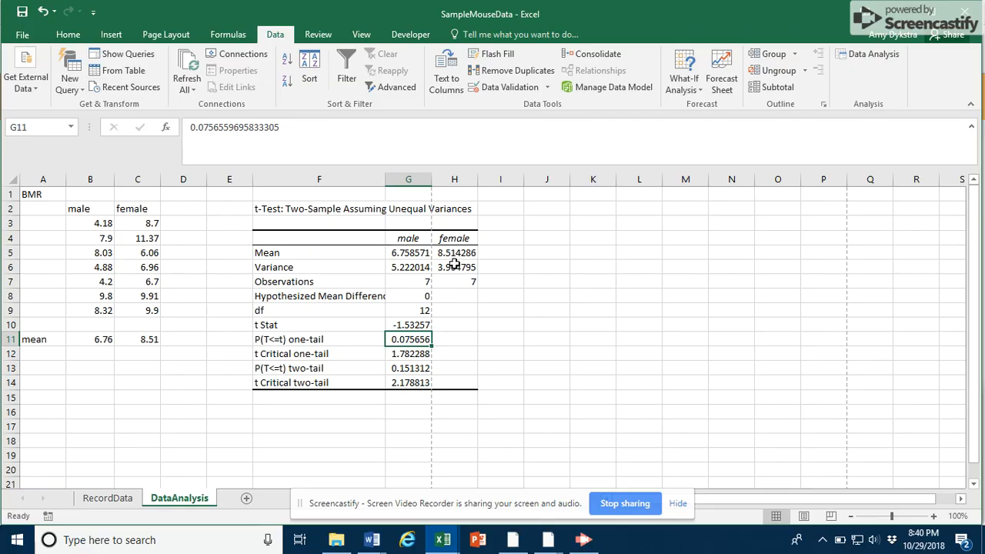
left_click(406, 368)
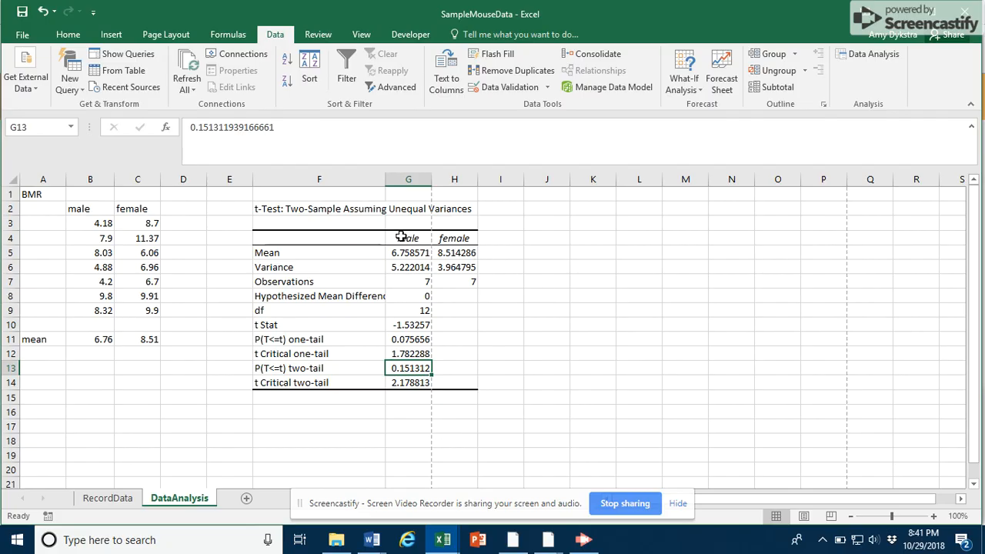
Insert a 2-D clustered column chart of the male and female means in G4:H5 and place it beside the t-test table
left_click_drag(401, 238, 474, 253)
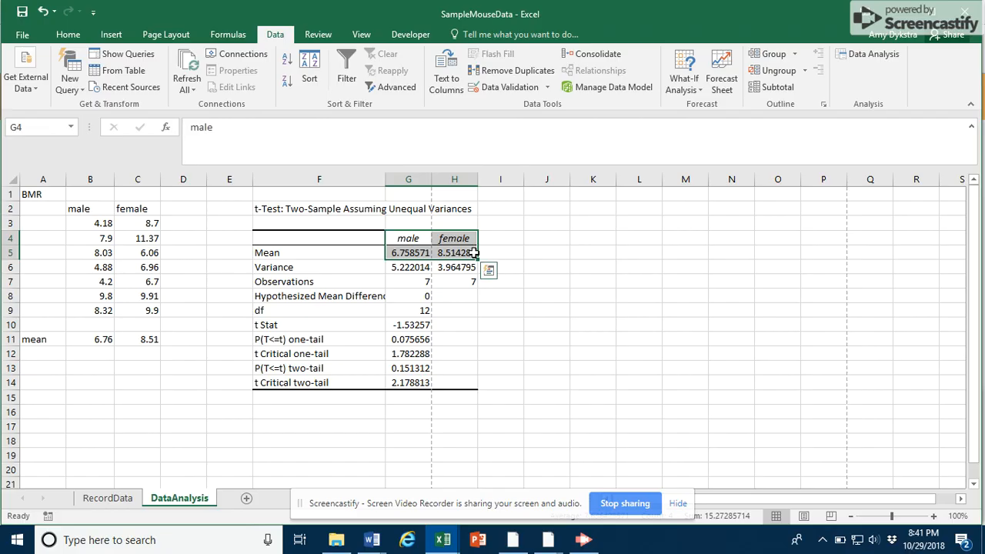
left_click(112, 37)
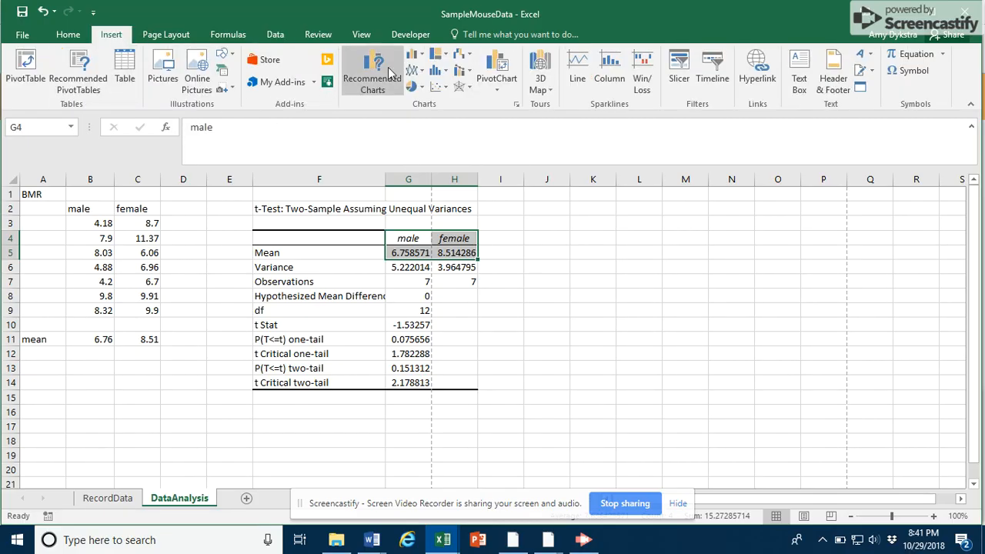
left_click(416, 58)
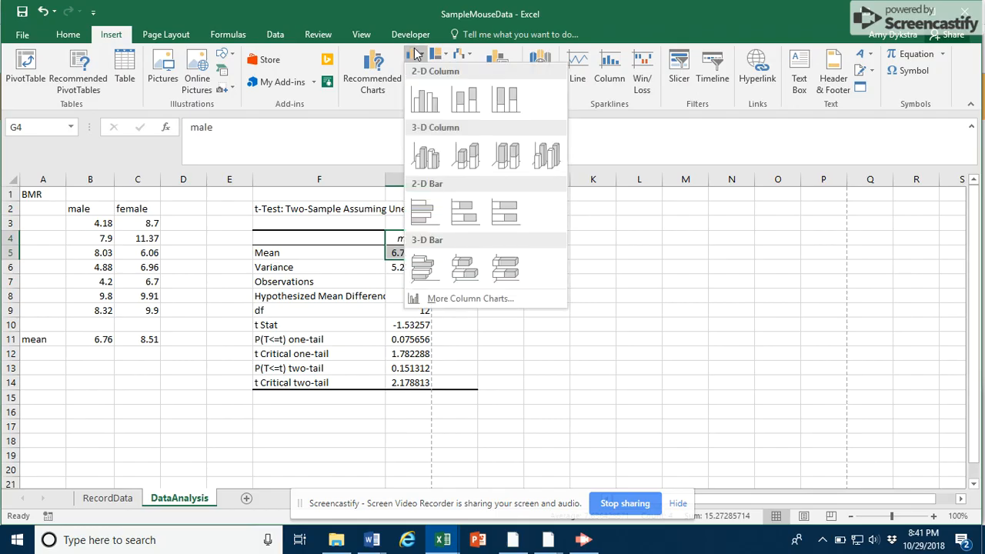
left_click(429, 100)
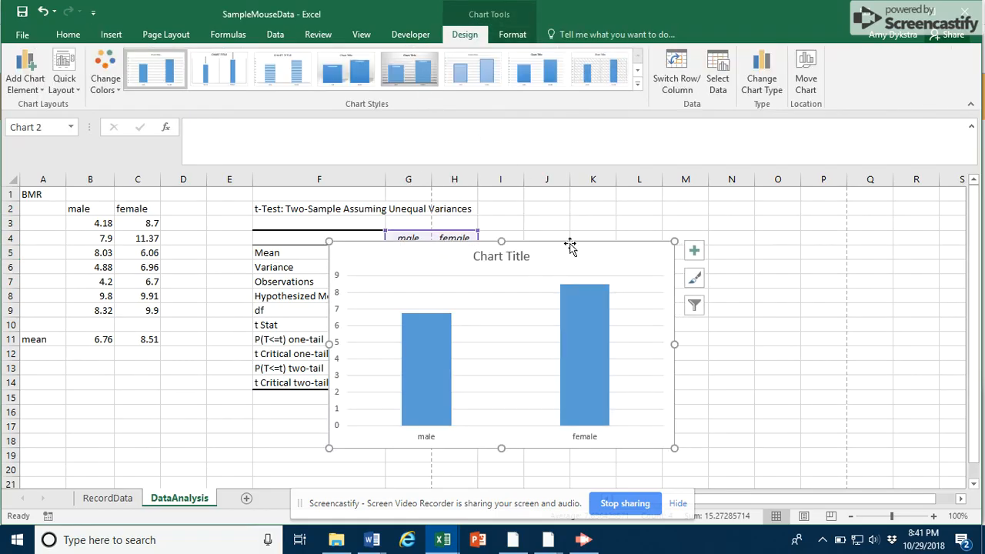
left_click_drag(571, 245, 763, 223)
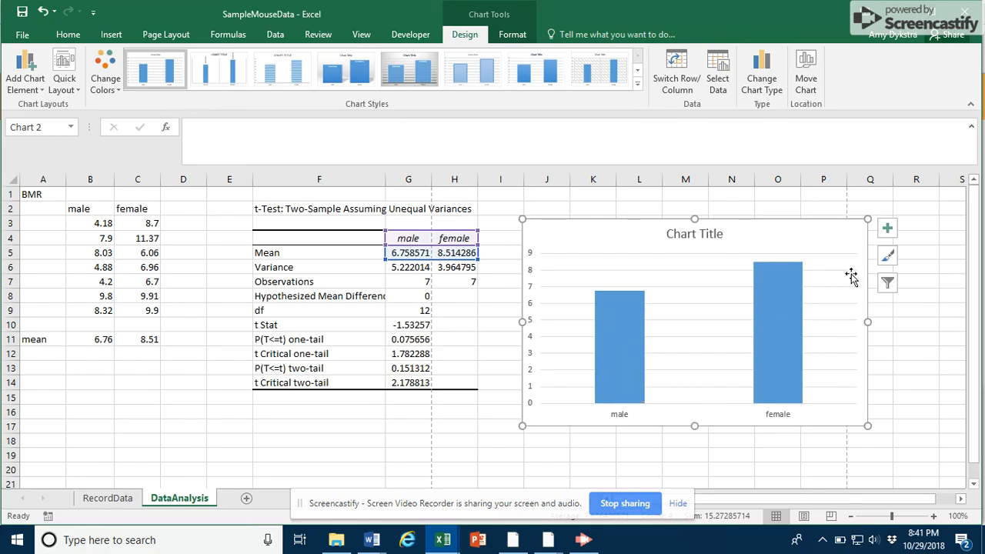
Add a primary vertical axis title to the chart reading "Mean metabolic rate (g-cal/hr/cm^2)"
left_click(888, 228)
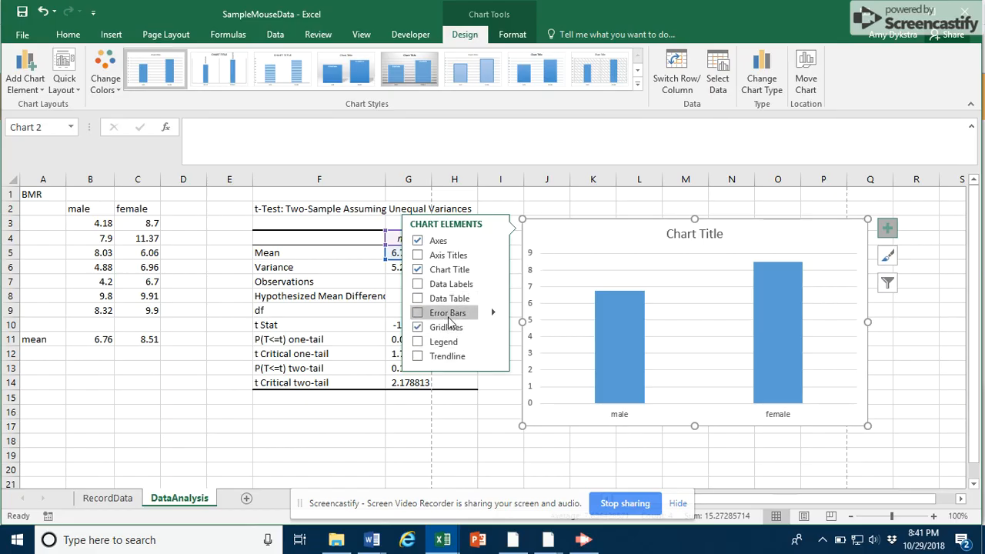
left_click(494, 254)
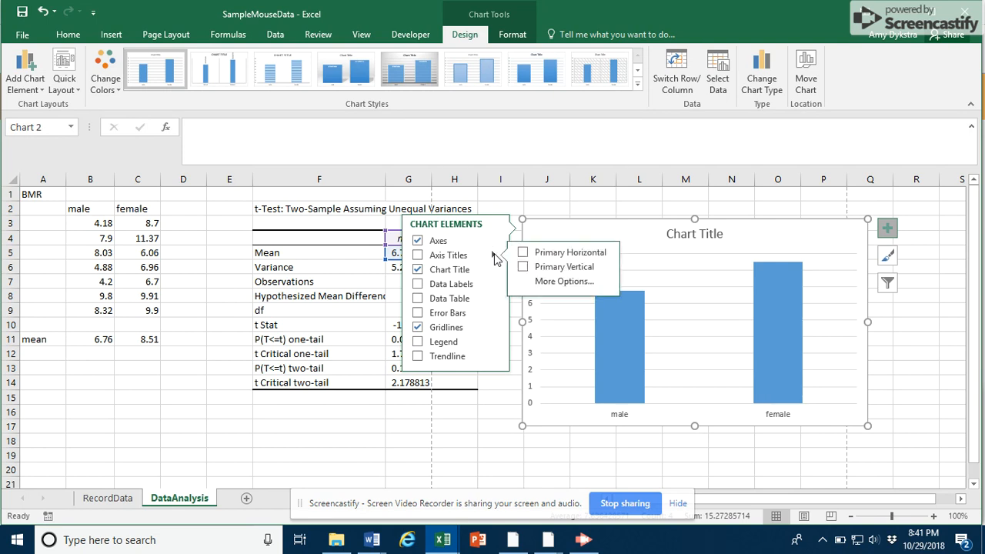
left_click(541, 267)
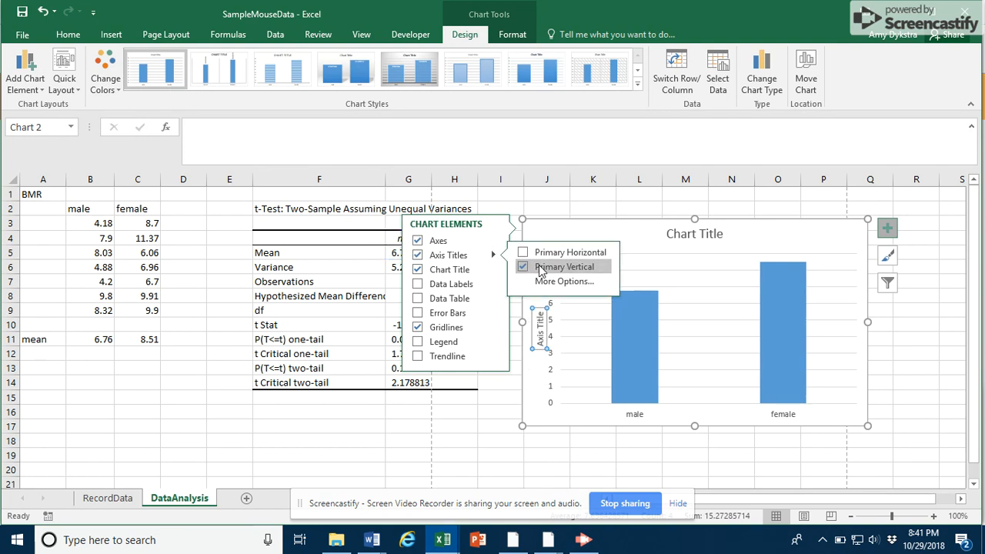
type("Mean metab")
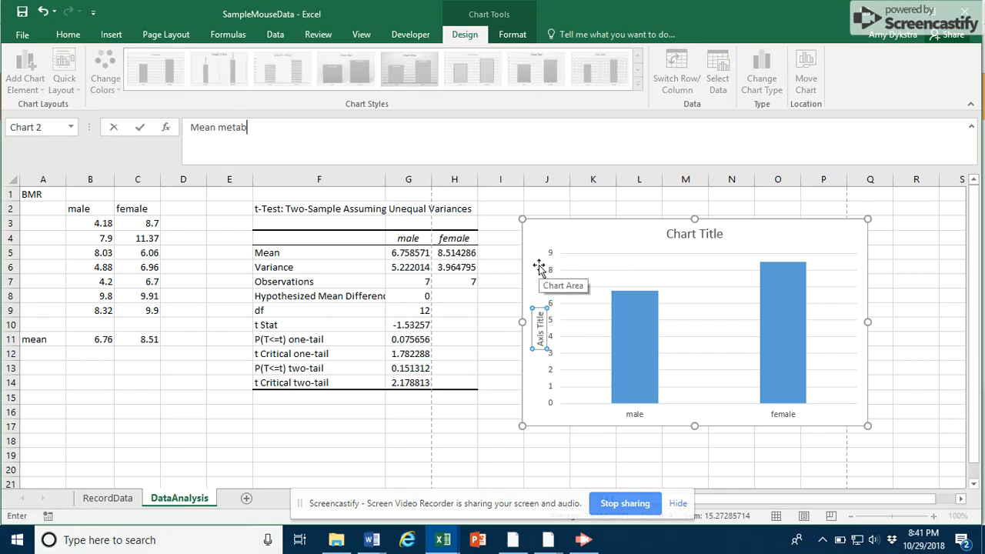
type("olic rate (g-cal/hr/cm^")
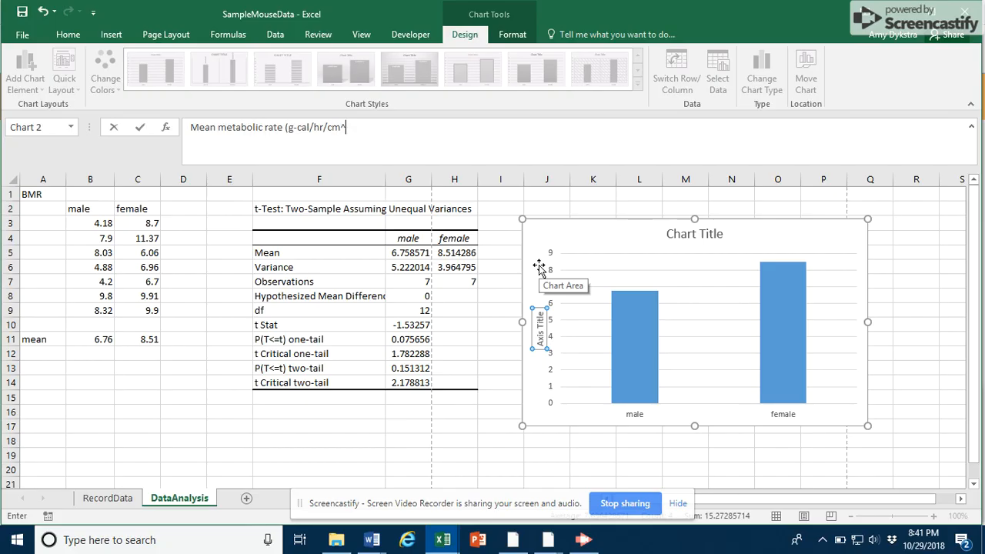
type("2")
key("Return")
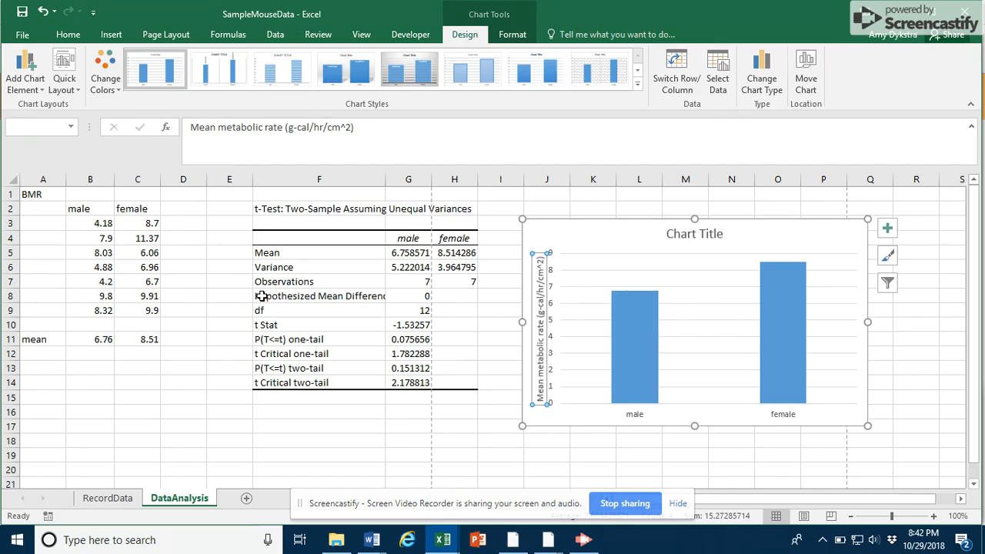
Insert blank cells at F8:H8 above Hypothesized Mean Difference and label F8 "standard error"
left_click_drag(262, 297, 454, 296)
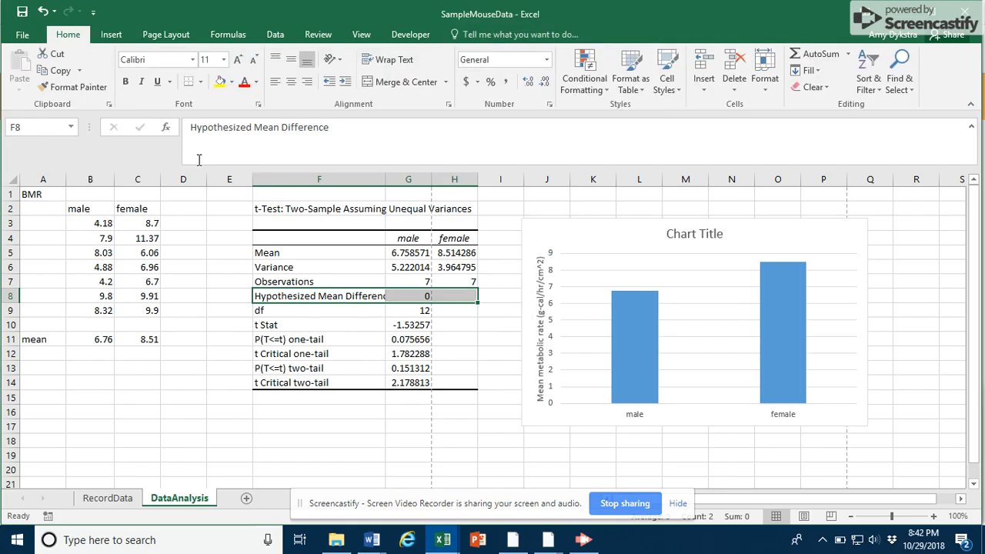
left_click(704, 62)
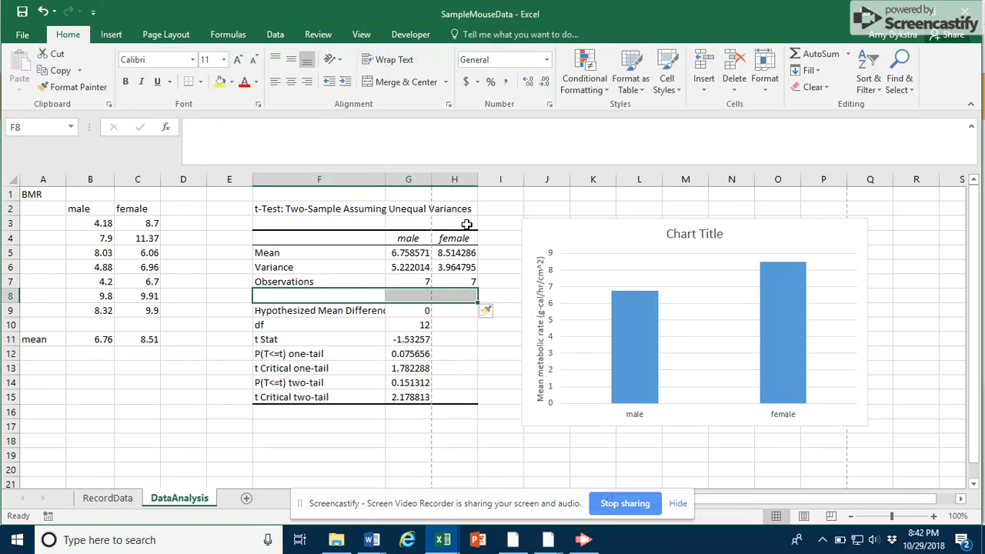
left_click(289, 294)
type("sta")
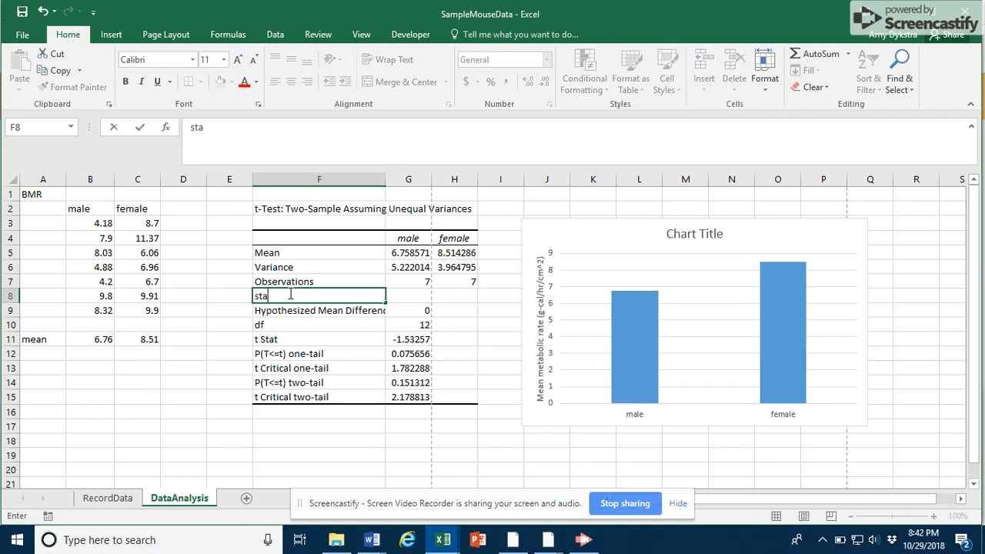
type("ndard error")
key("Tab")
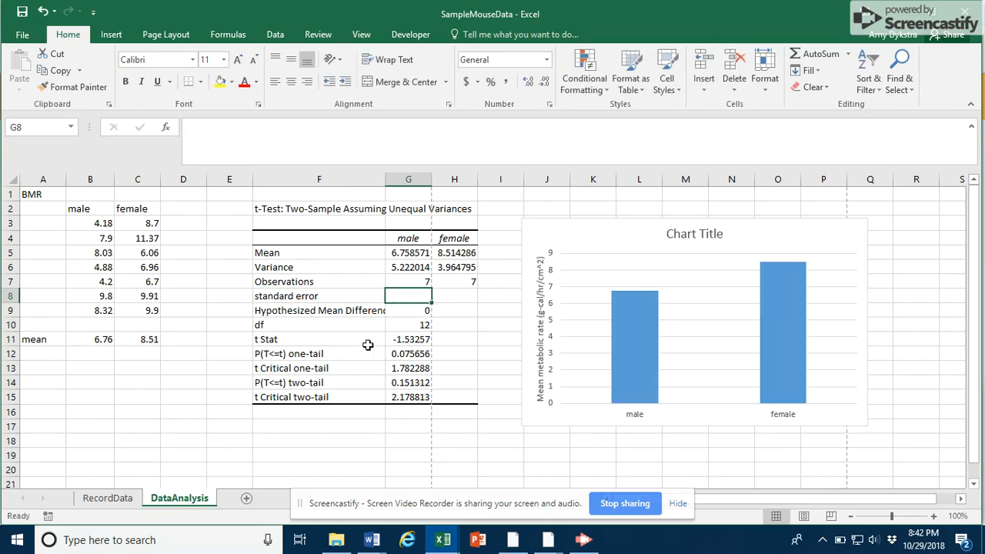
Calculate the male standard error in G8 with =SQRT(G6/G7) and fill the formula across to H8 for females
type("=")
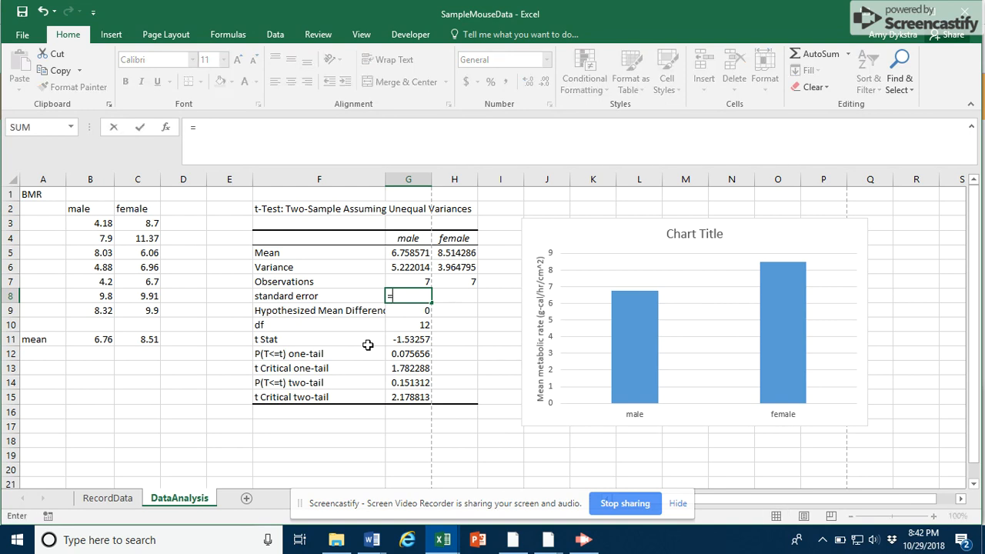
type("sqr")
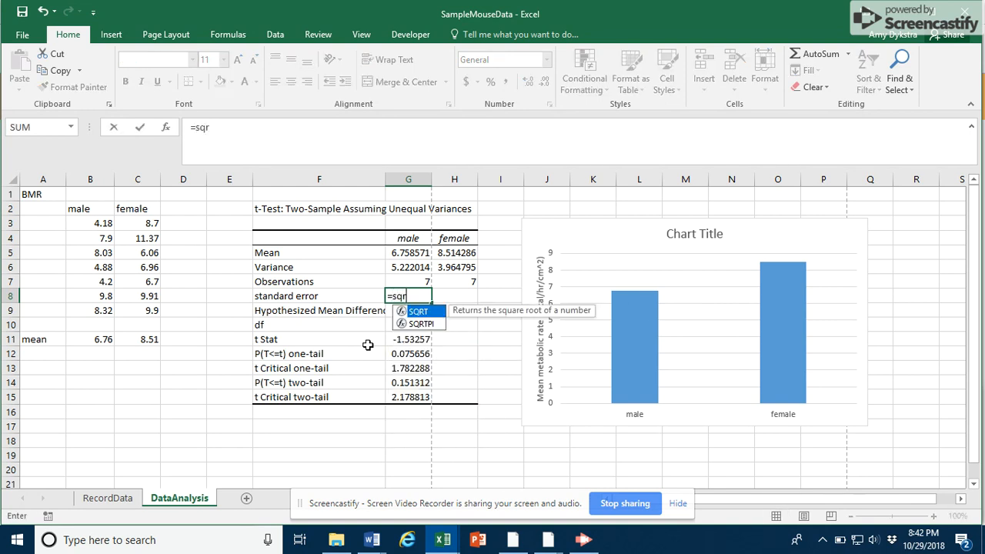
type("t(")
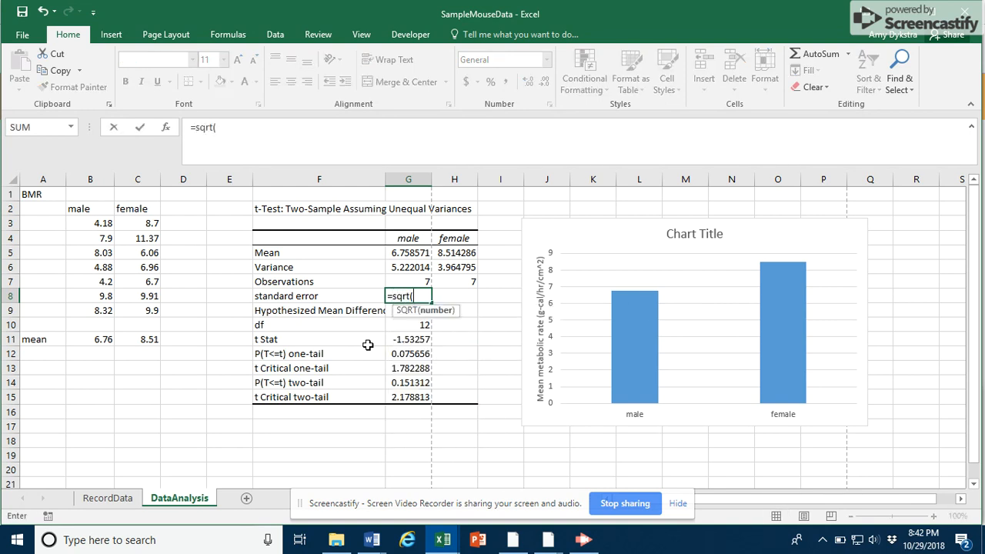
left_click(398, 268)
type("/")
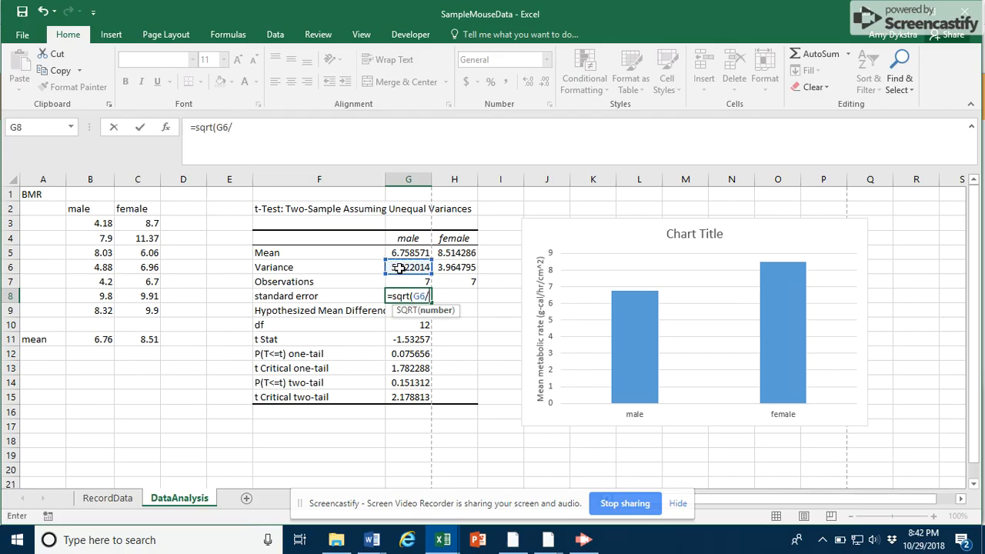
left_click(423, 282)
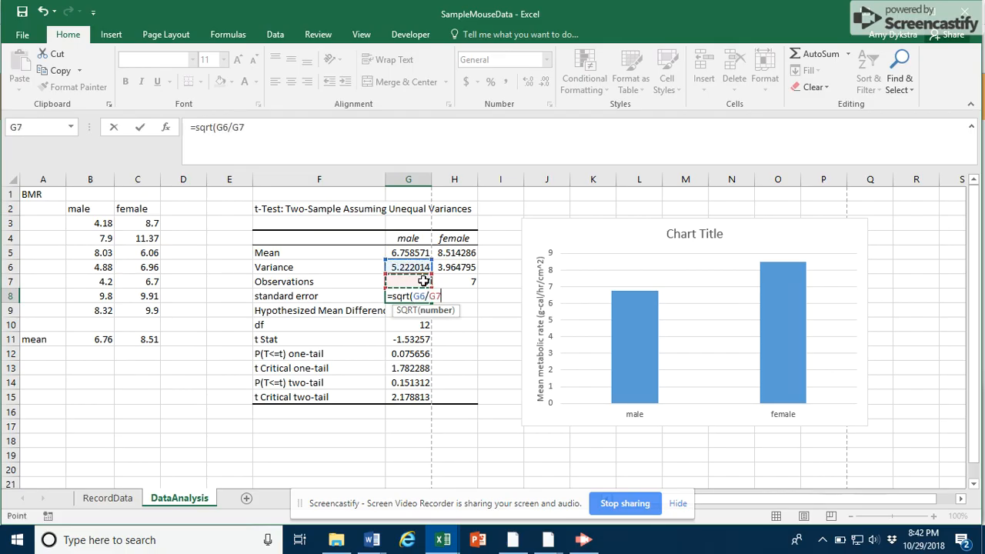
type(")")
key("Return")
left_click(414, 297)
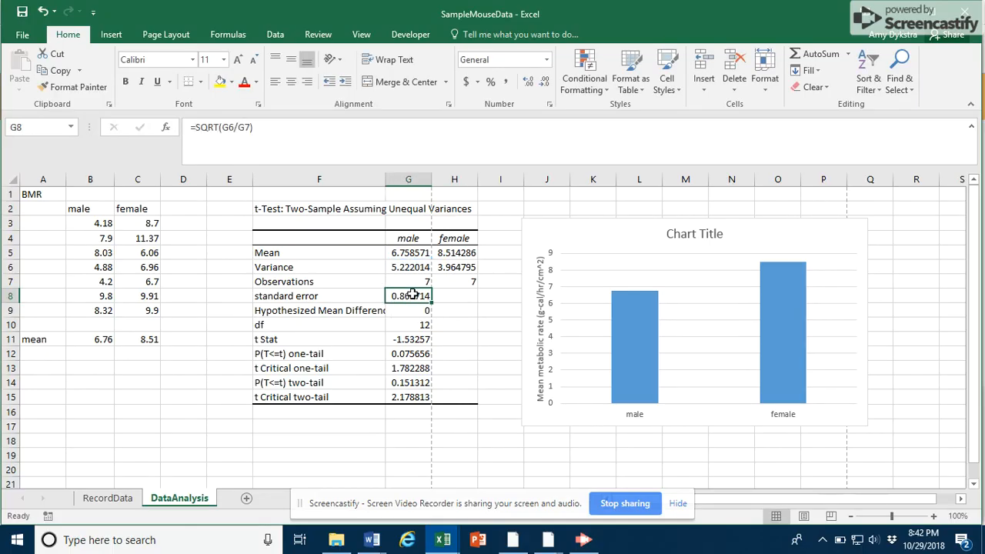
left_click_drag(434, 301, 475, 302)
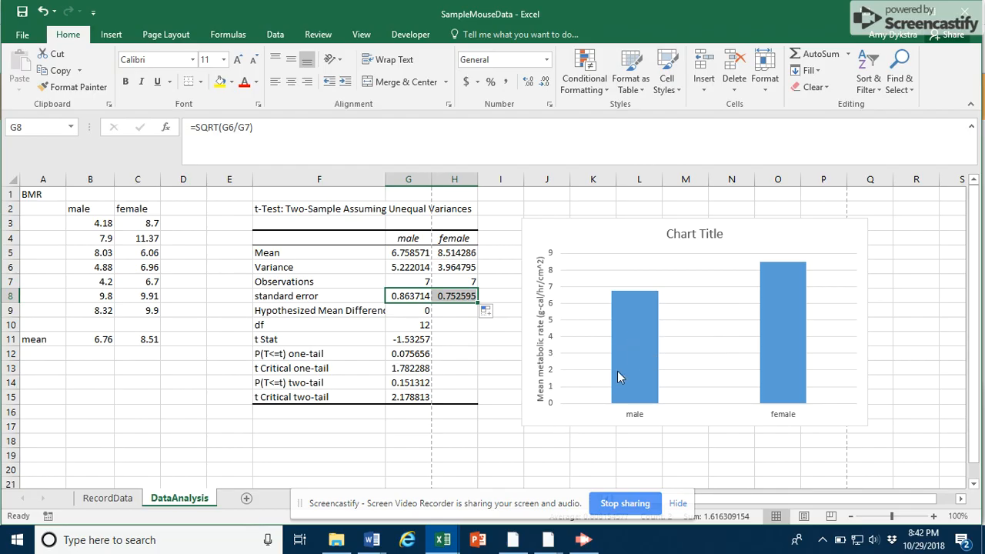
Add vertical error bars to the column chart and set their error amount to Custom
left_click(729, 331)
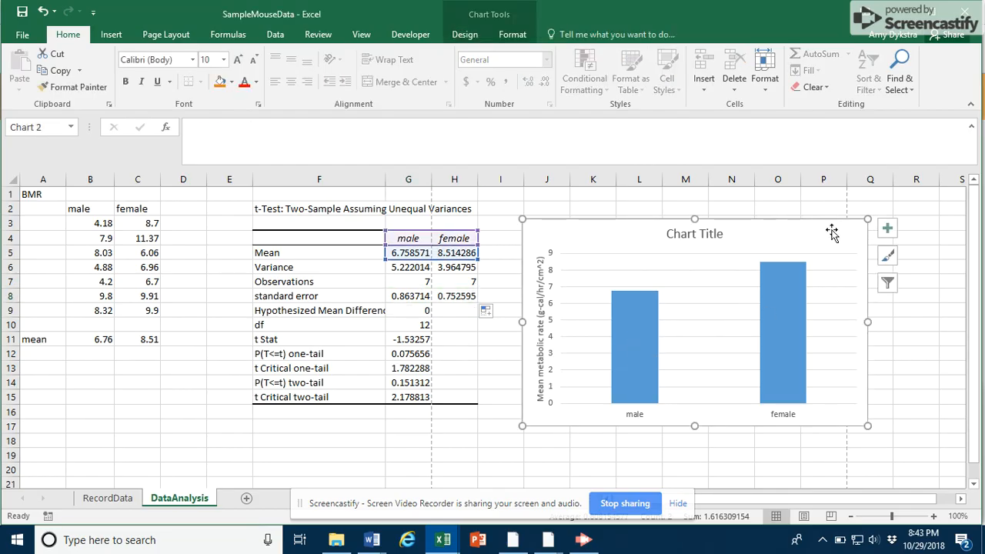
left_click(886, 230)
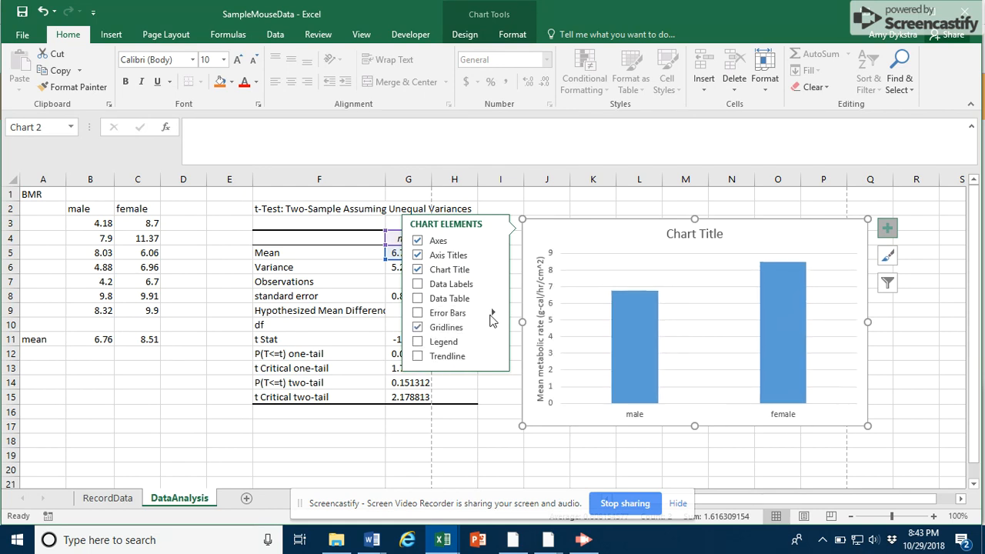
left_click(493, 313)
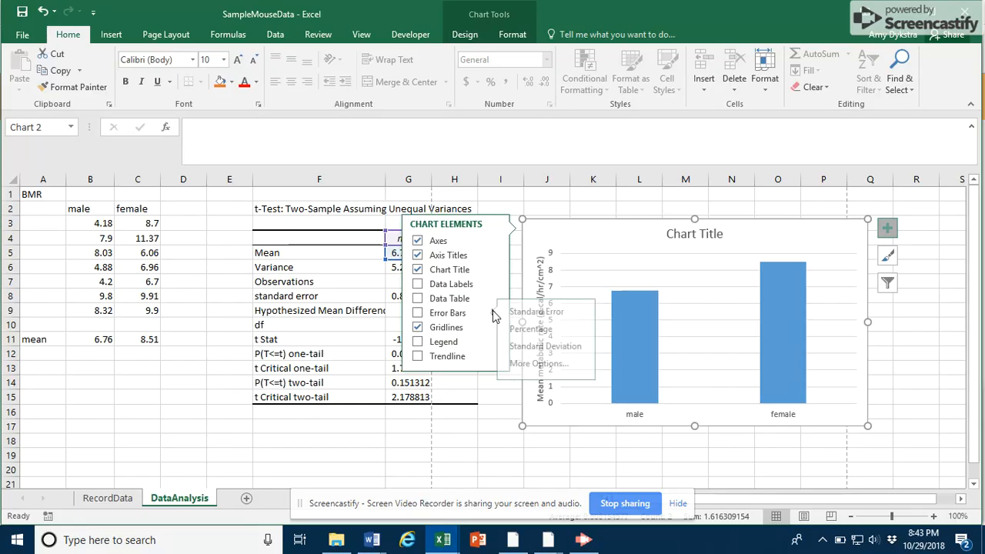
left_click(551, 364)
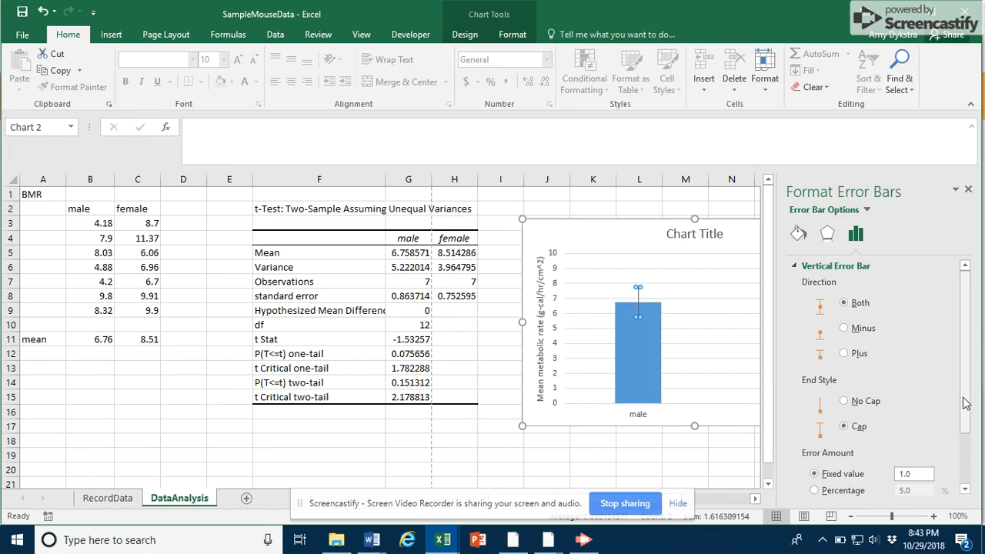
left_click_drag(967, 403, 966, 458)
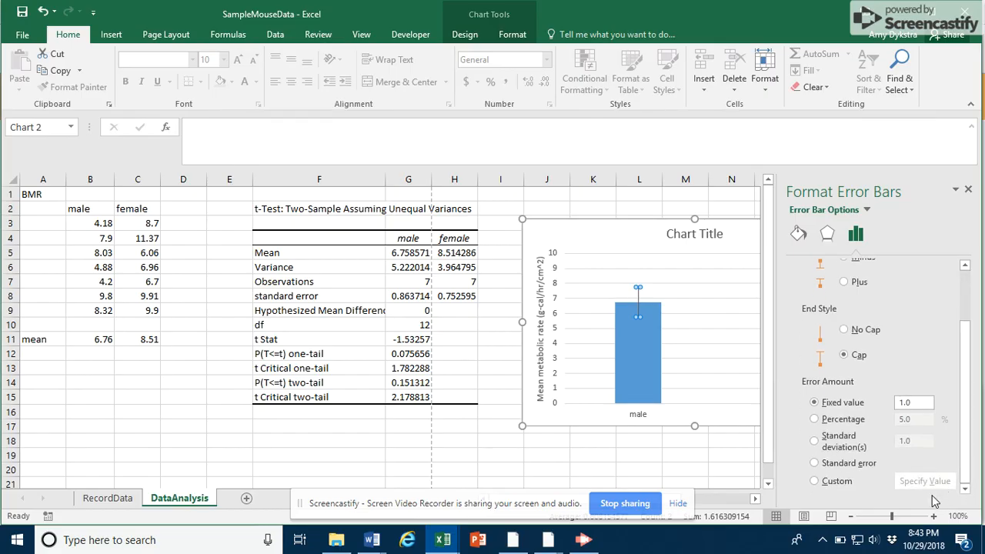
left_click(816, 482)
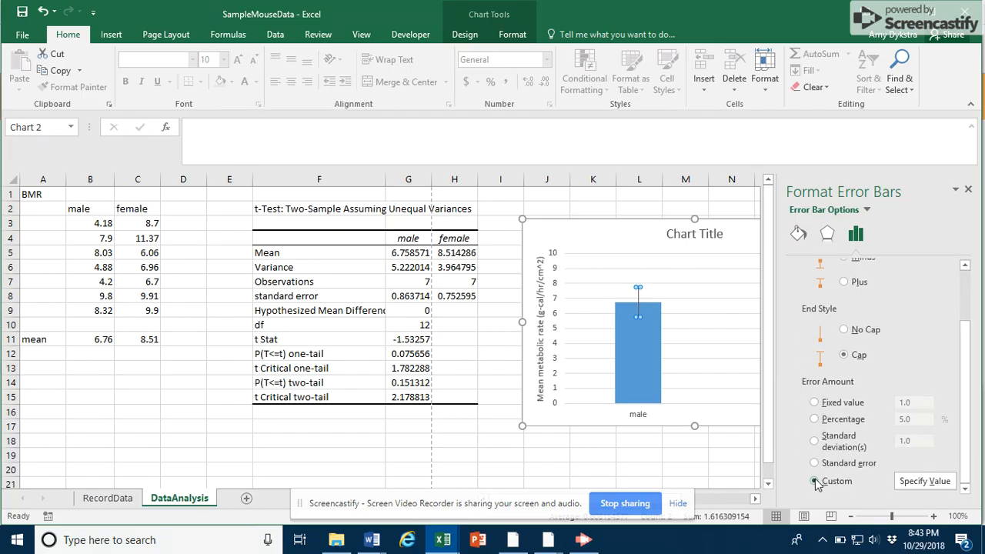
Specify the standard errors in G8:H8 as both the positive and negative custom error values
left_click(926, 482)
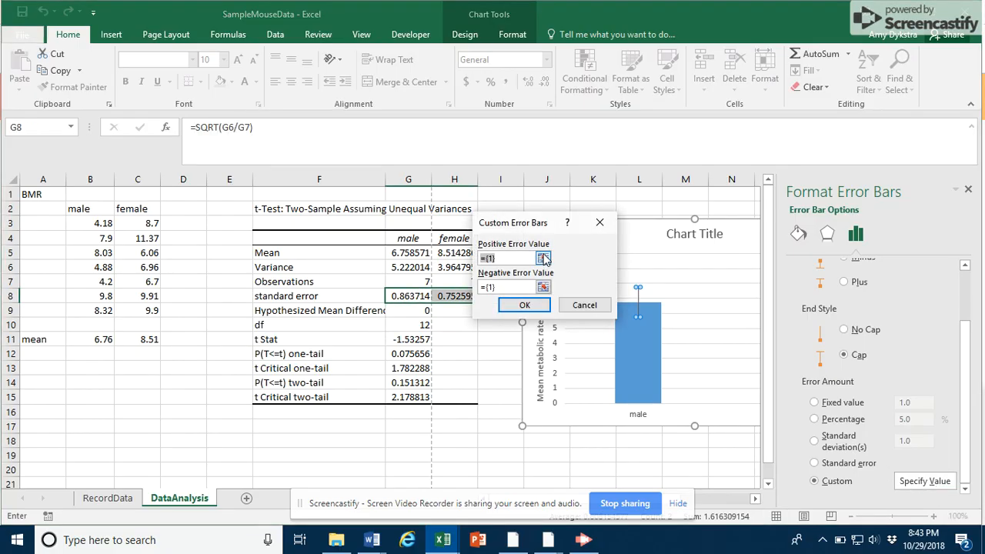
left_click(543, 259)
left_click_drag(397, 290, 462, 296)
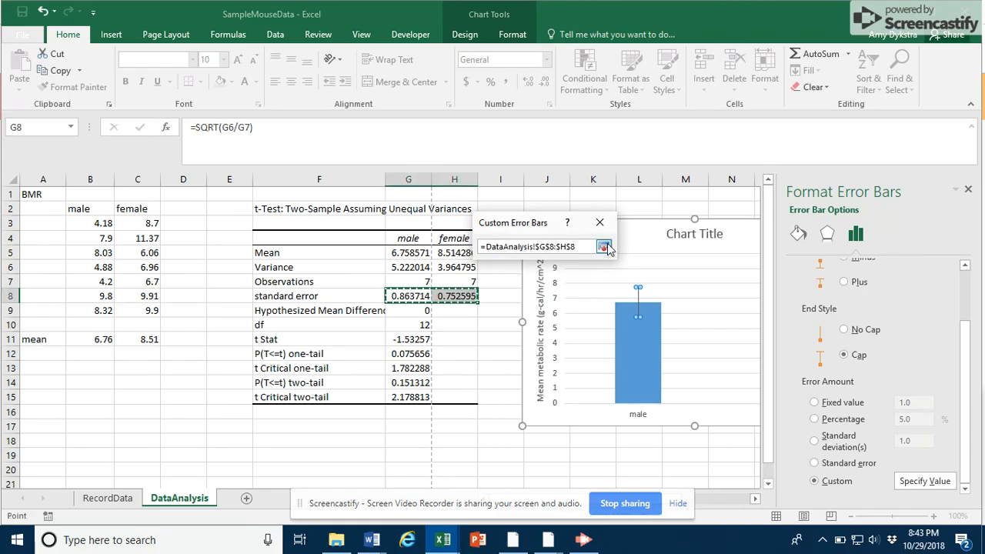
left_click(605, 247)
left_click(543, 288)
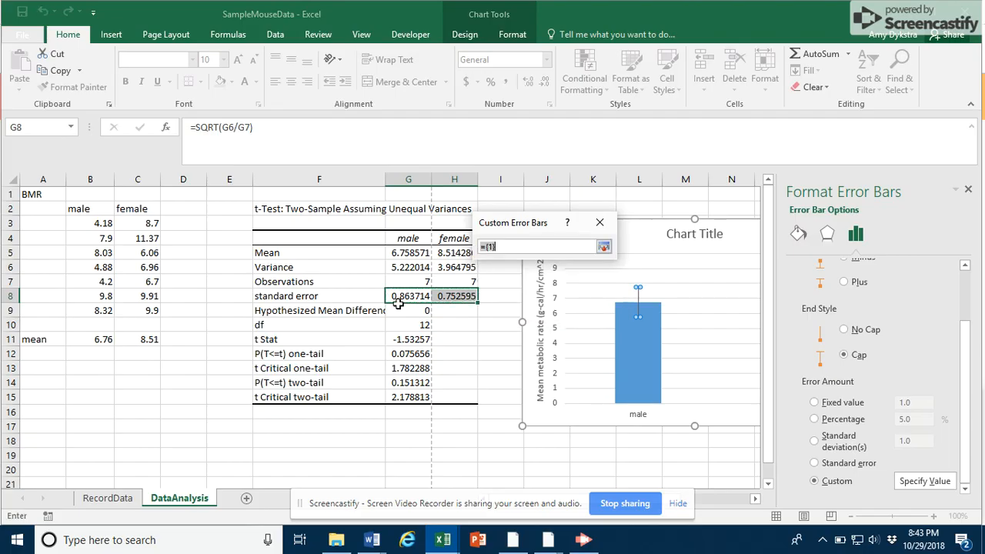
left_click_drag(398, 298, 464, 297)
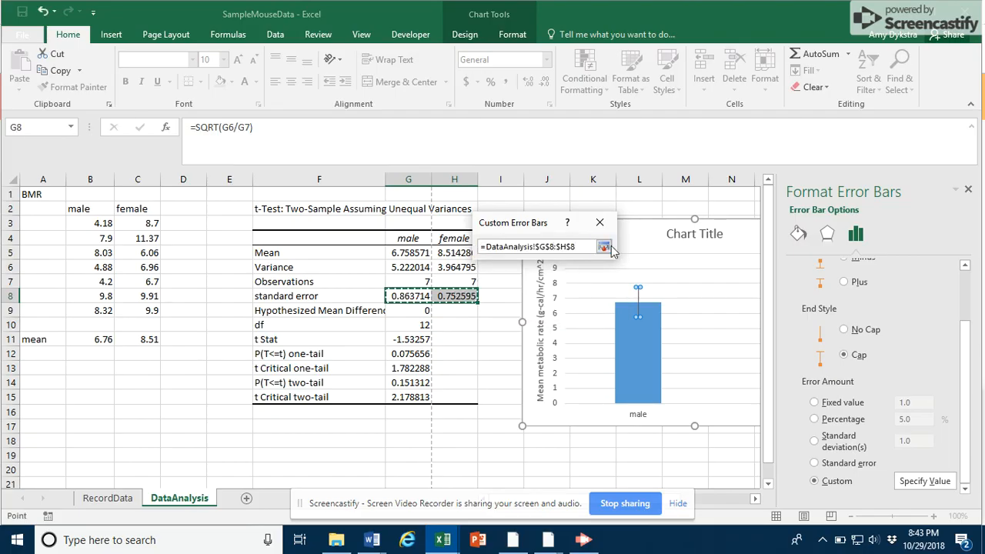
left_click(605, 247)
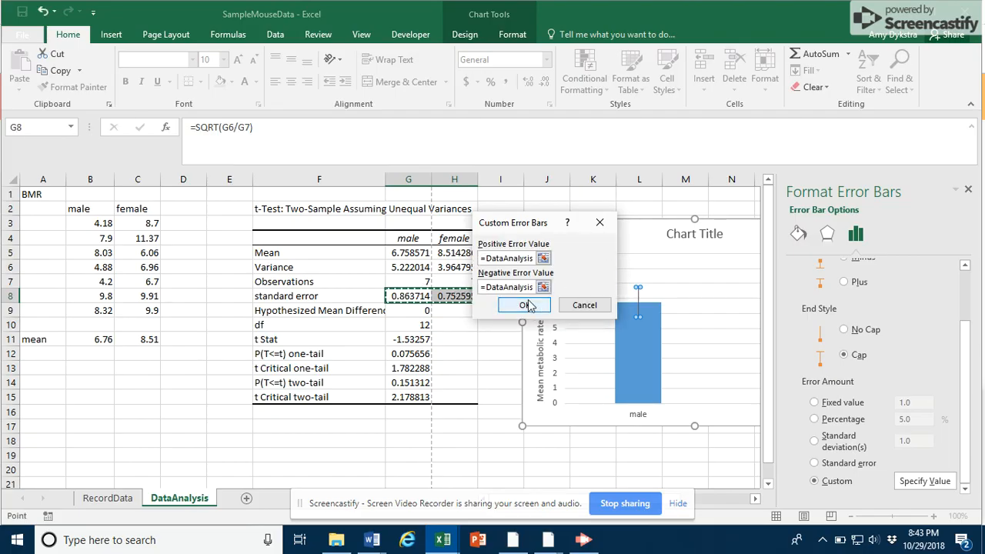
left_click(569, 303)
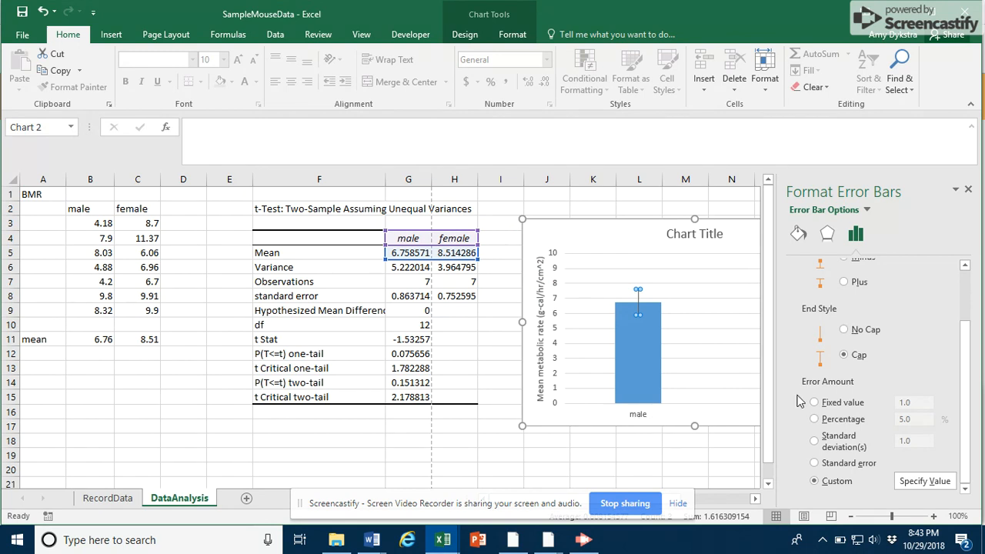
Close the error bar formatting options and select the two-tail P value in the t-test table
left_click(969, 189)
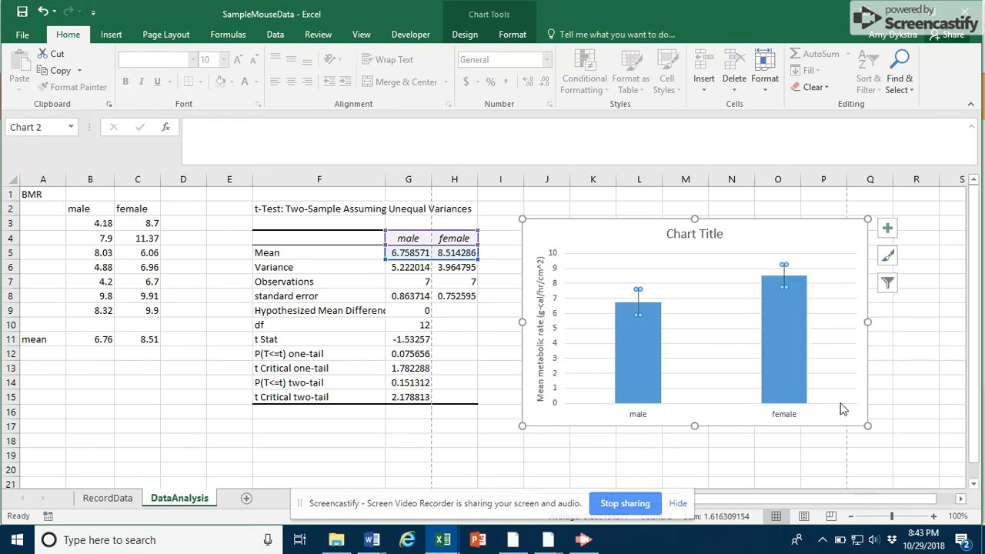
left_click(850, 409)
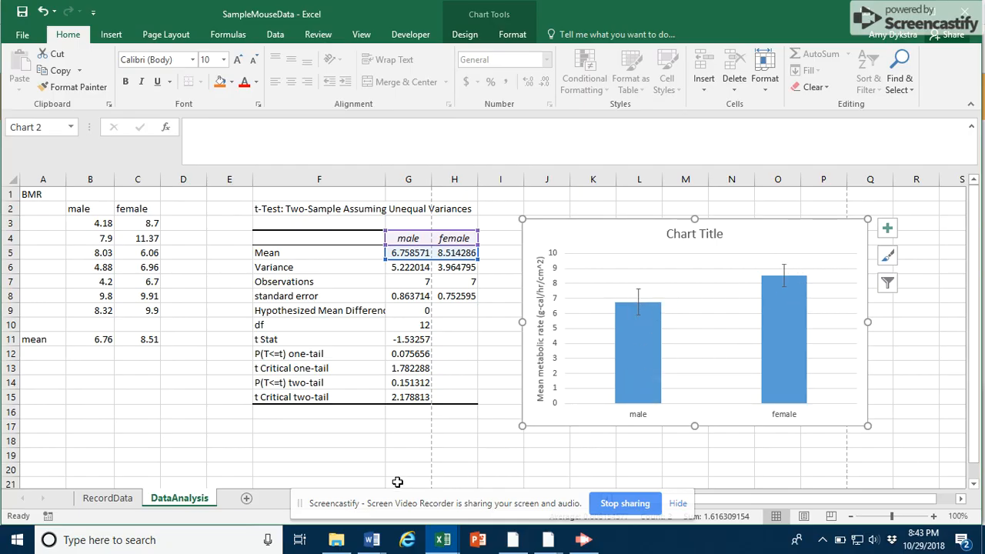
left_click(413, 383)
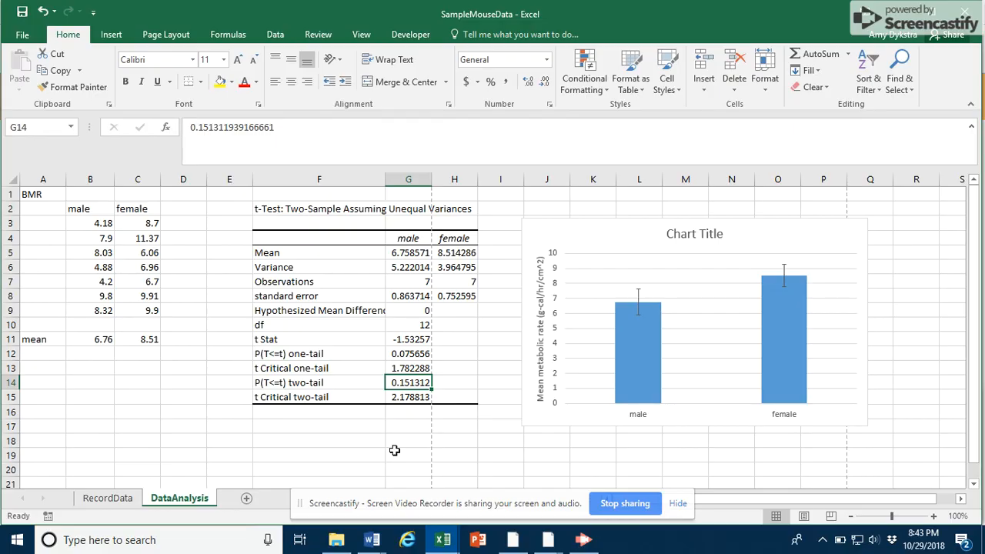